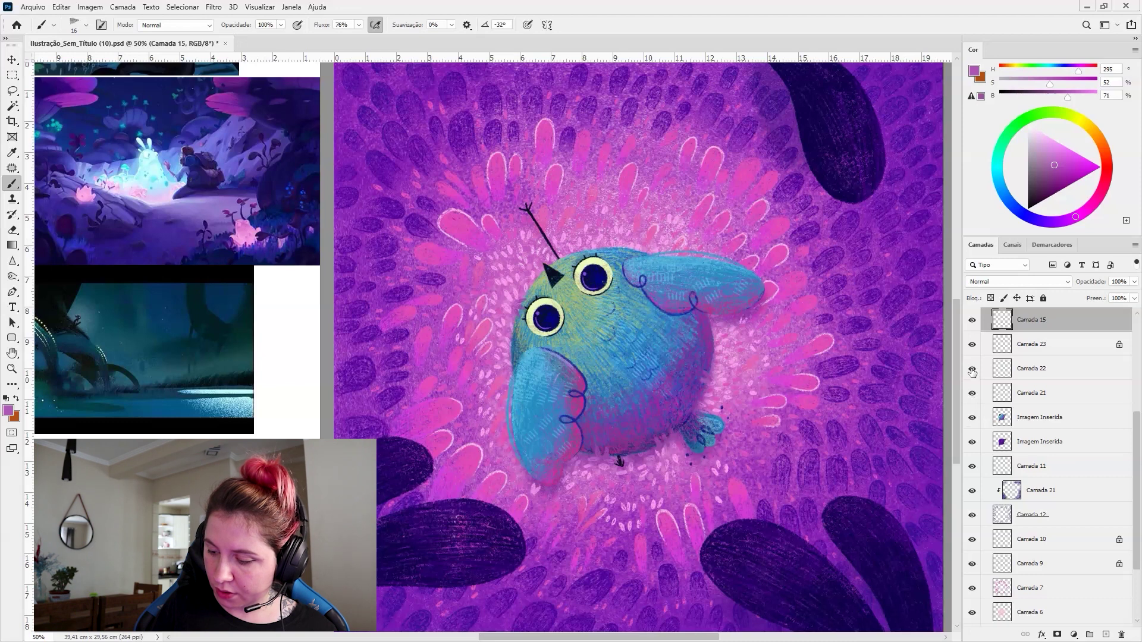
Group the bird layers Camada 22, Camada 21 and the Imagem Inserida below them, and check the group by hiding and showing it.
{"action": "left_click", "coordinate": [1026, 373]}
{"action": "left_click", "coordinate": [1018, 422], "text": "shift"}
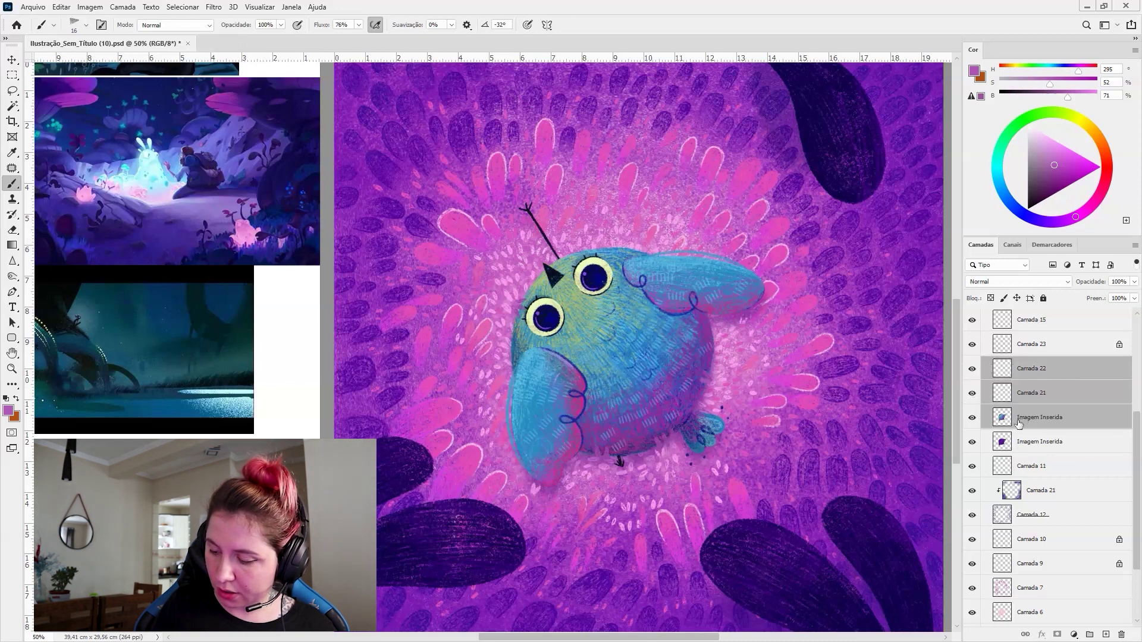
{"action": "key", "text": "ctrl+g"}
{"action": "left_click", "coordinate": [972, 364]}
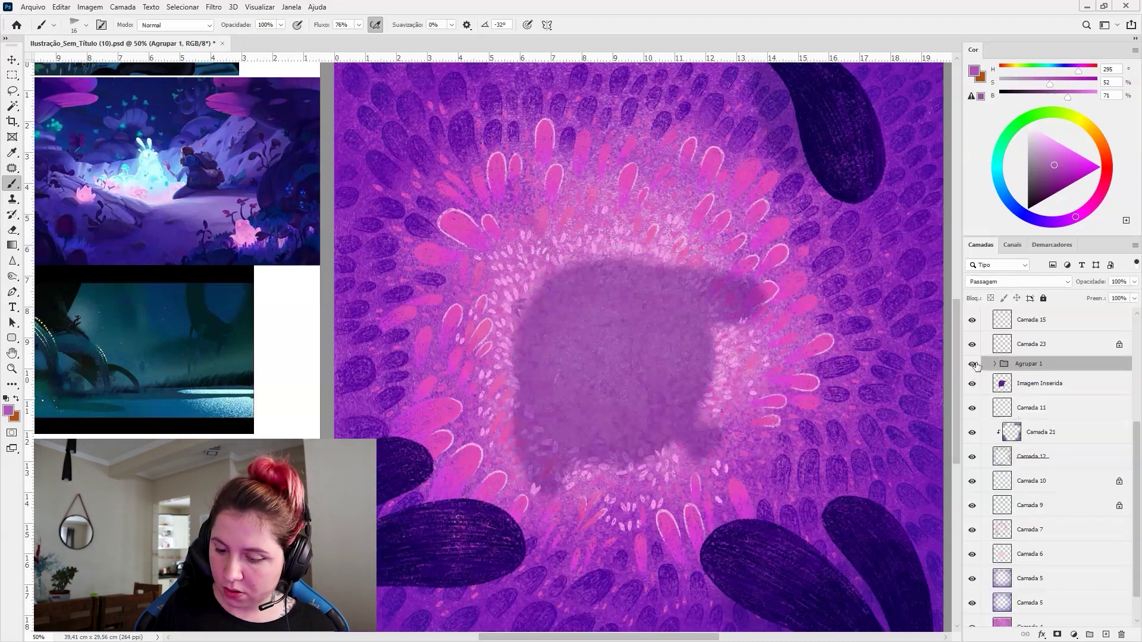
{"action": "left_click", "coordinate": [973, 364]}
{"action": "key", "text": "ctrl+minus"}
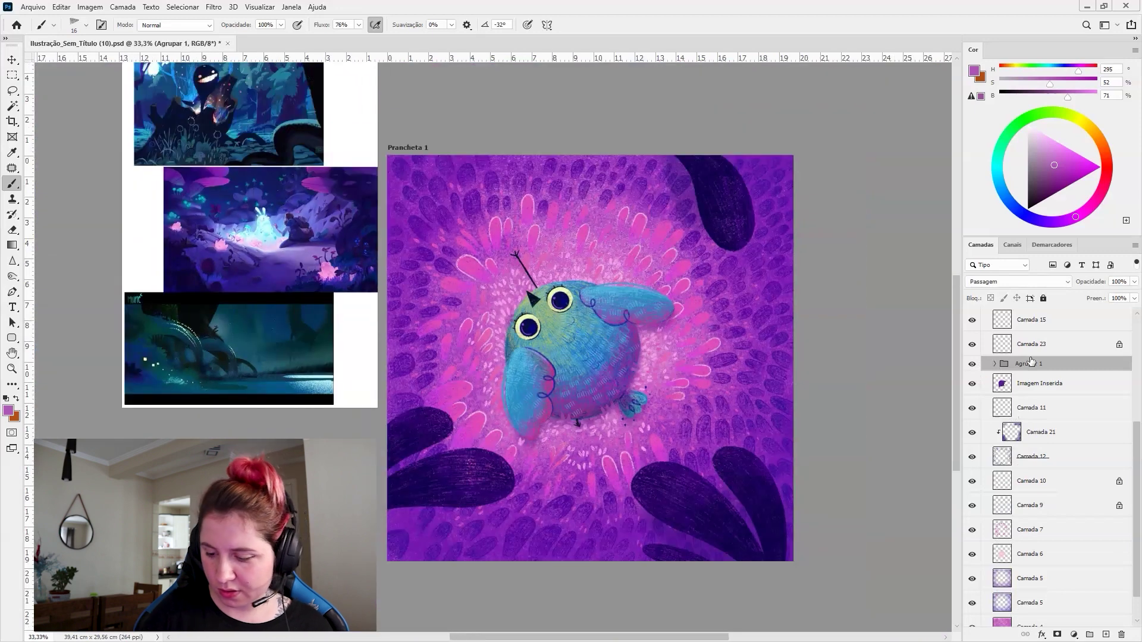
Adjust the Imagem Inserida layer inside the bird group with Hue/Saturation, setting saturation to +6 and lightness to +12.
{"action": "left_click", "coordinate": [995, 363]}
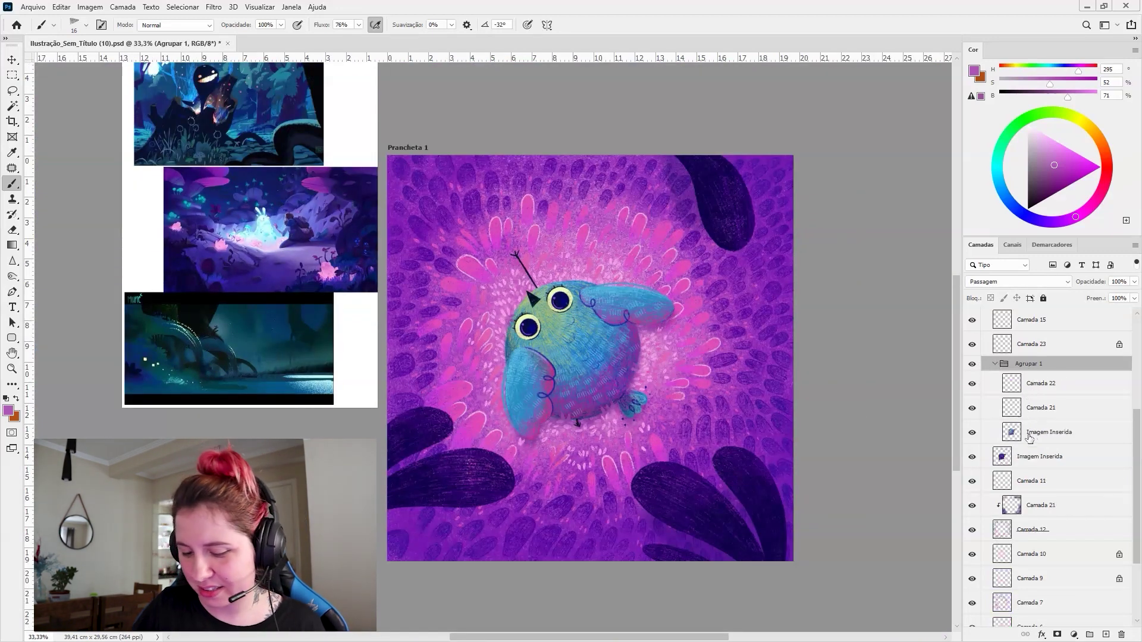
{"action": "left_click", "coordinate": [1047, 432]}
{"action": "key", "text": "ctrl+u"}
{"action": "mouse_move", "coordinate": [902, 552]}
{"action": "left_mouse_down"}
{"action": "mouse_move", "coordinate": [915, 552]}
{"action": "mouse_move", "coordinate": [910, 522]}
{"action": "mouse_move", "coordinate": [941, 526]}
{"action": "mouse_move", "coordinate": [903, 552]}
{"action": "mouse_move", "coordinate": [907, 522]}
{"action": "mouse_move", "coordinate": [908, 554]}
{"action": "left_mouse_up"}
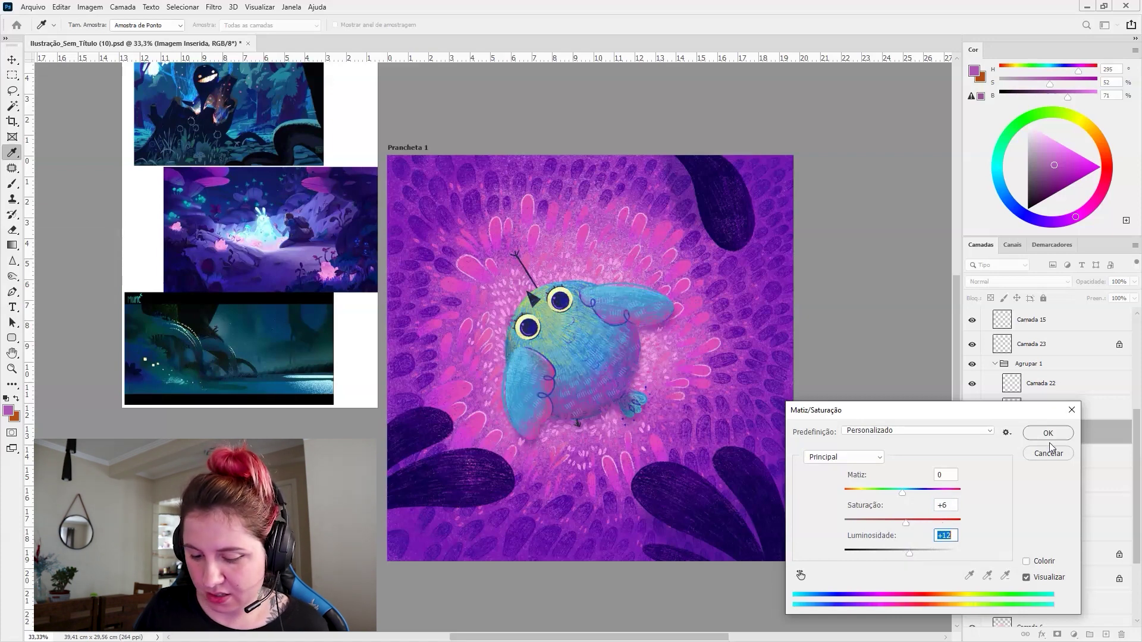
{"action": "left_click", "coordinate": [1048, 439]}
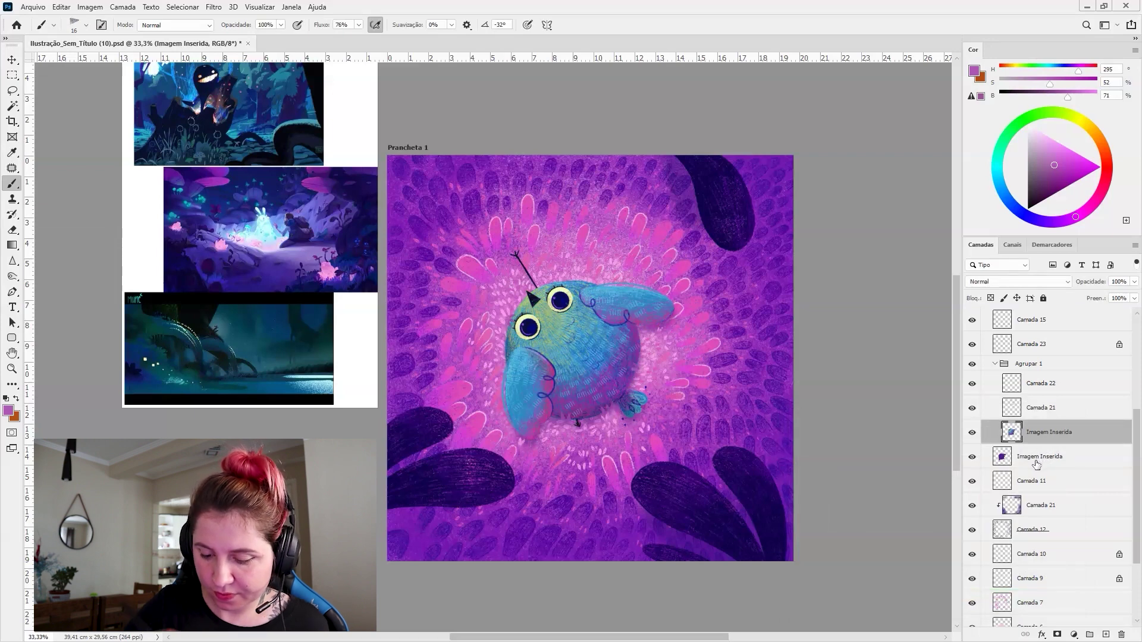
Check the bird's shadow layer below the group by hiding and showing it, and open its opacity setting.
{"action": "left_click", "coordinate": [972, 457]}
{"action": "left_click", "coordinate": [972, 458]}
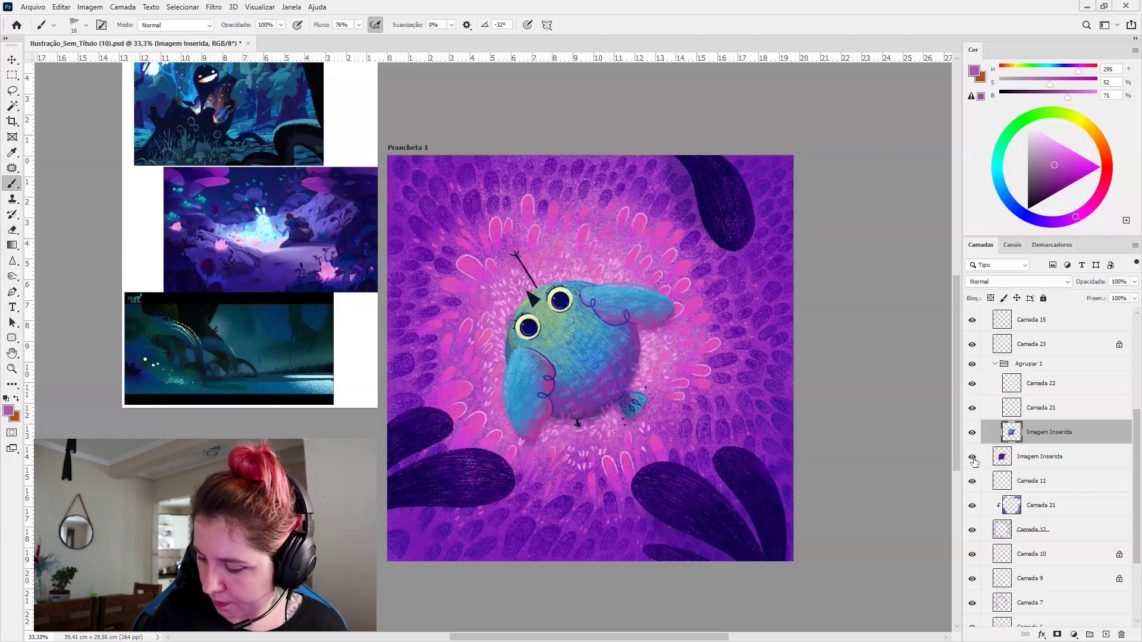
{"action": "left_click", "coordinate": [1035, 457]}
{"action": "left_click", "coordinate": [1134, 282]}
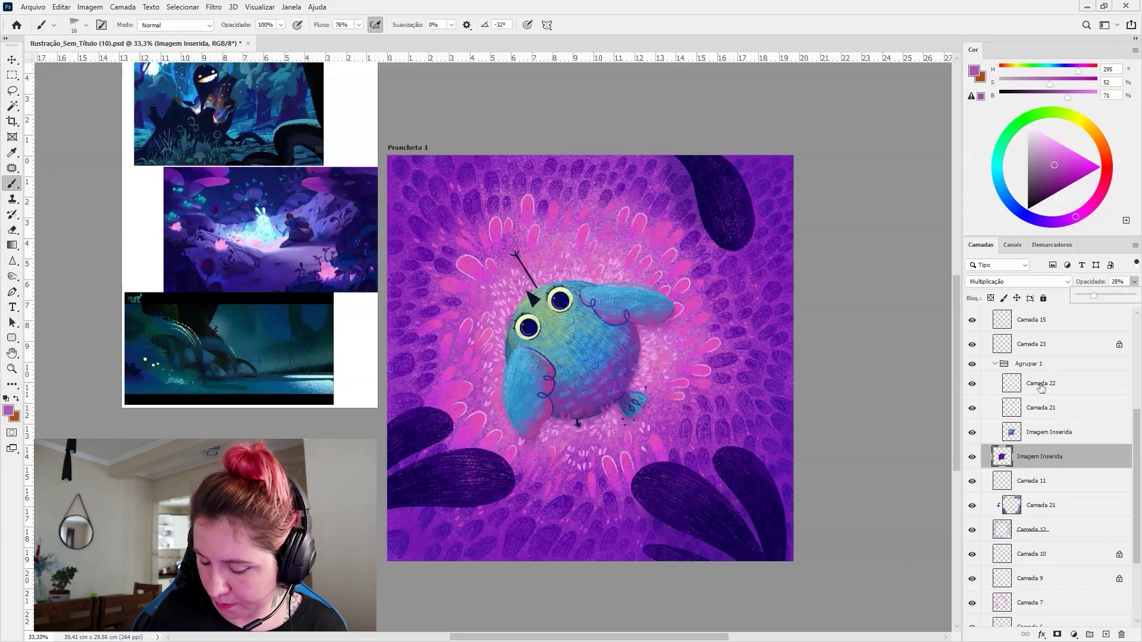
Try strong Hue/Saturation shifts on the bird layer with hue values of -135 and +157, and discard them.
{"action": "left_click", "coordinate": [1012, 432]}
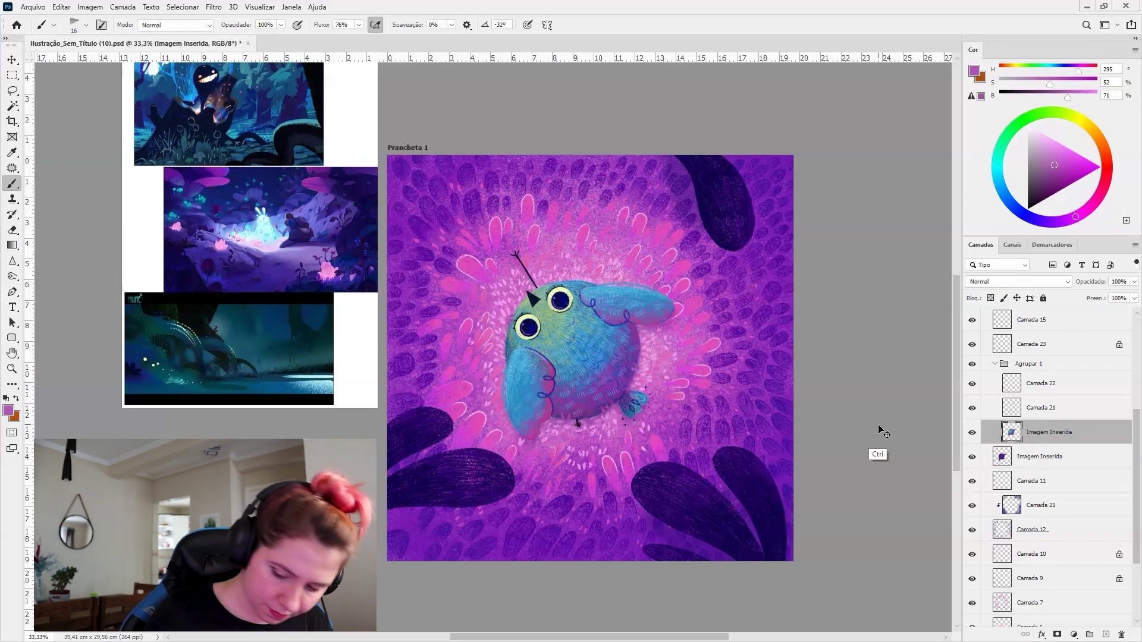
{"action": "key", "text": "ctrl+u"}
{"action": "left_click_drag", "start_coordinate": [890, 492], "coordinate": [856, 491]}
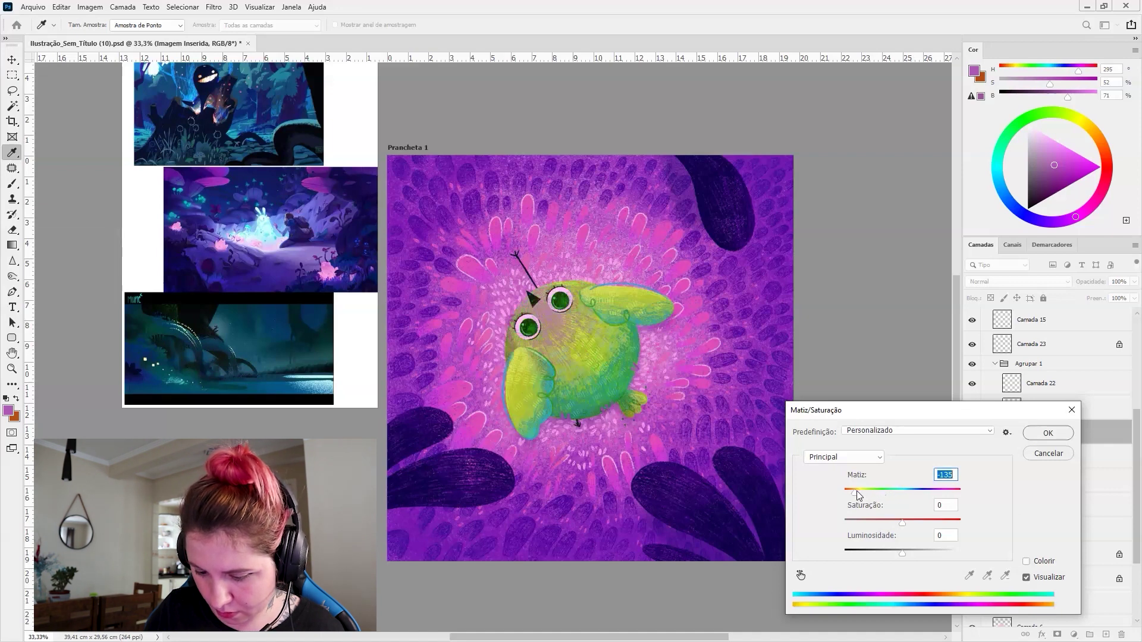
{"action": "left_click", "coordinate": [944, 491]}
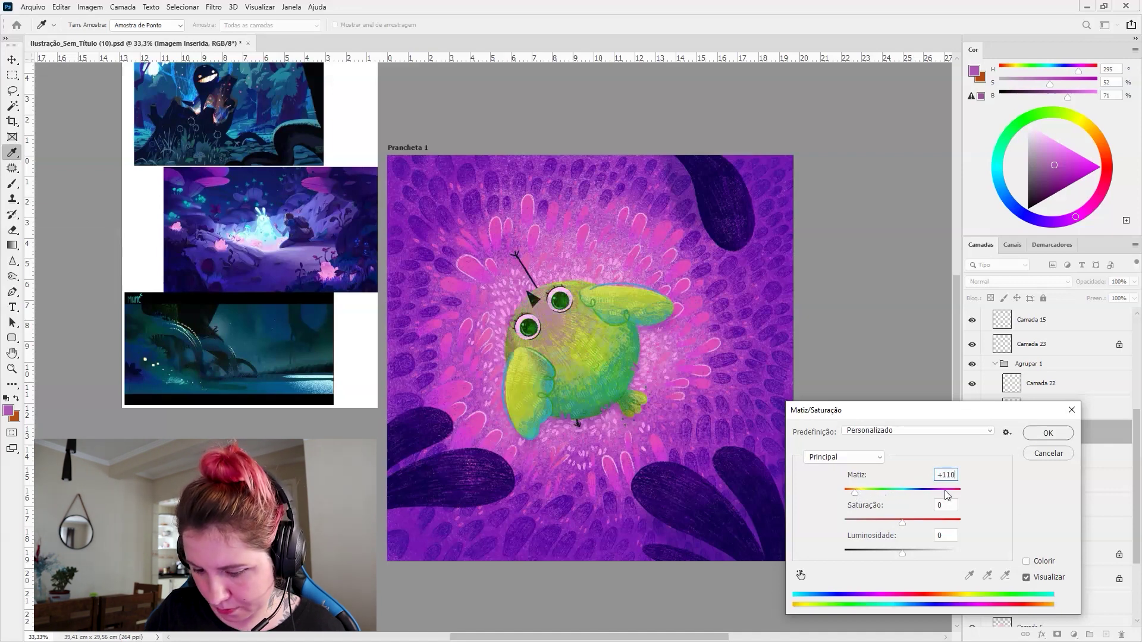
{"action": "left_click", "coordinate": [955, 491]}
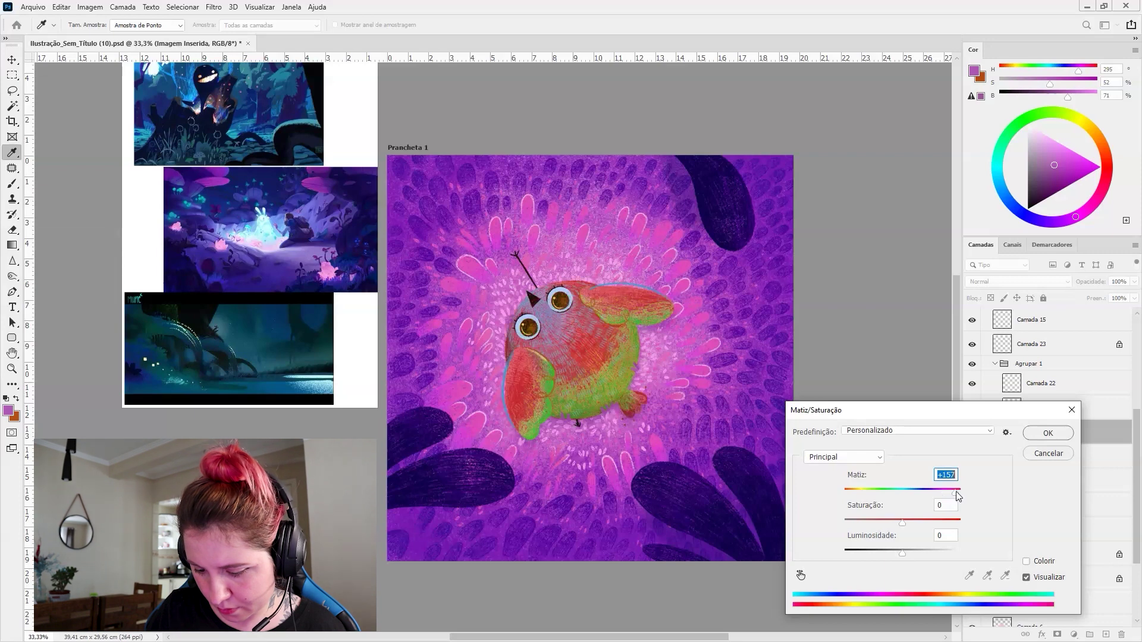
{"action": "left_click", "coordinate": [1047, 453]}
{"action": "key", "text": "b"}
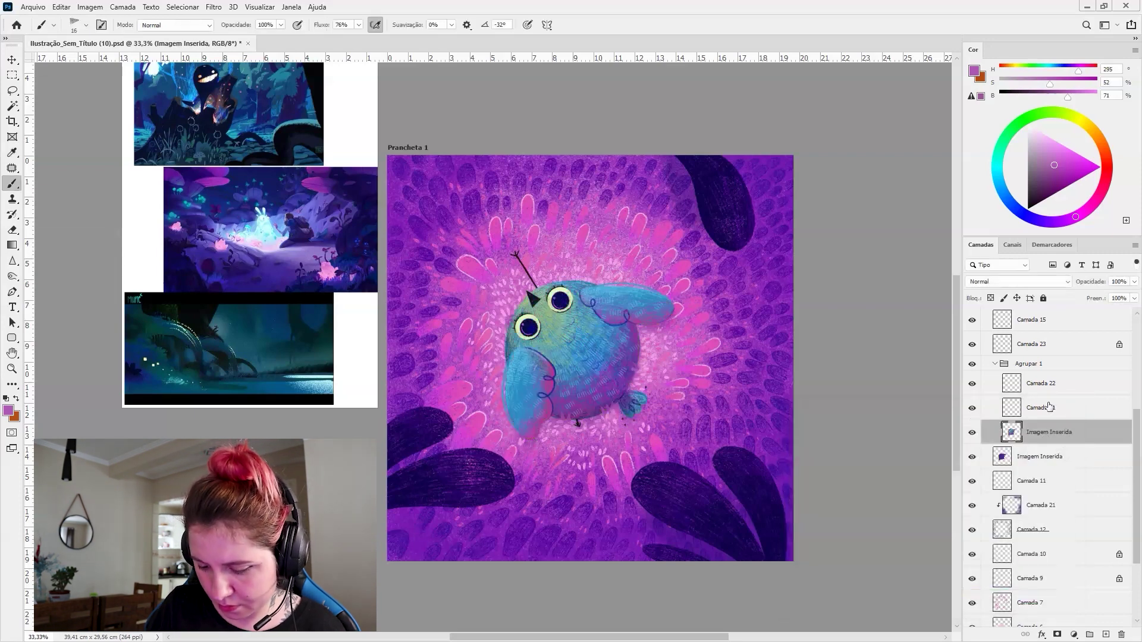
Try smaller hue shifts on the bird layer in Hue/Saturation, down to -37, and discard them.
{"action": "key", "text": "ctrl+plus"}
{"action": "key", "text": "ctrl+u"}
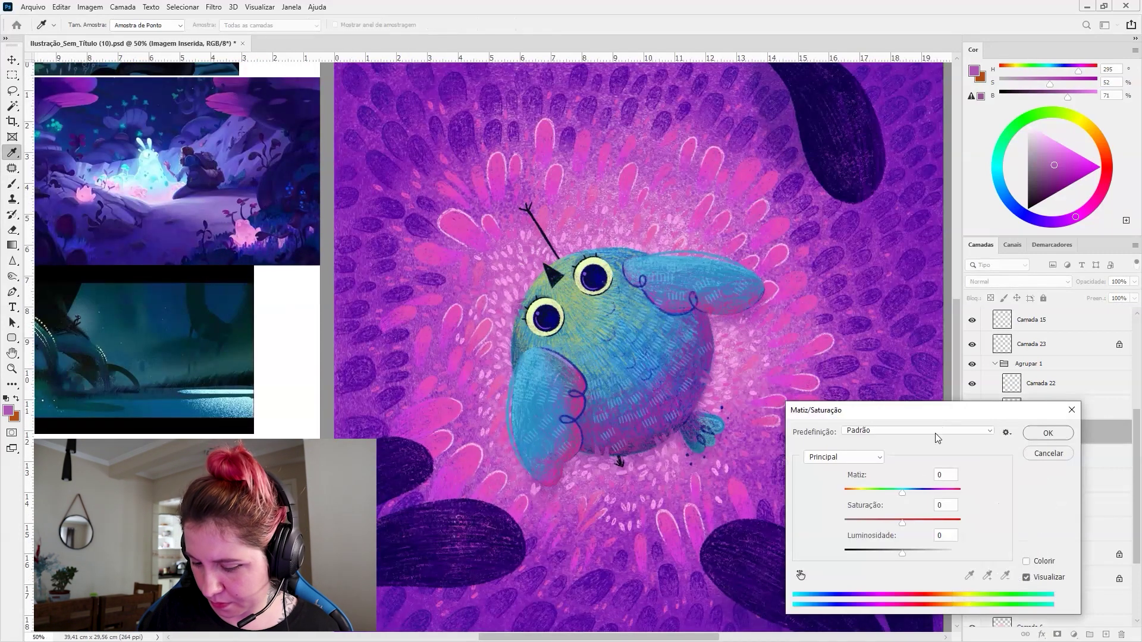
{"action": "left_click", "coordinate": [919, 491]}
{"action": "left_click", "coordinate": [899, 491]}
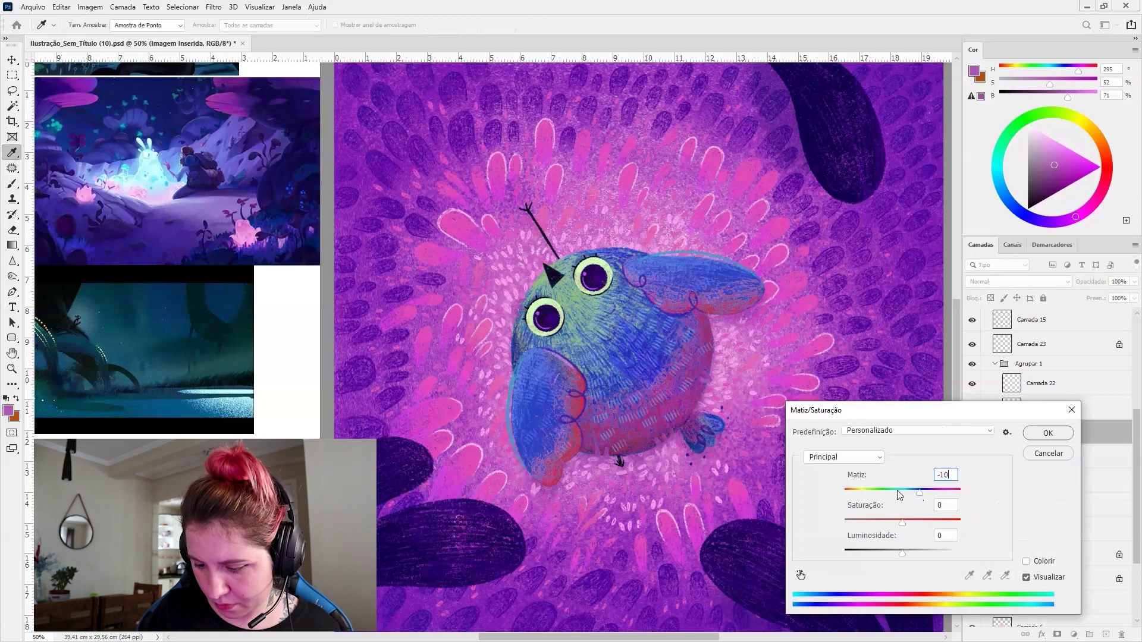
{"action": "left_click_drag", "start_coordinate": [883, 497], "coordinate": [885, 498]}
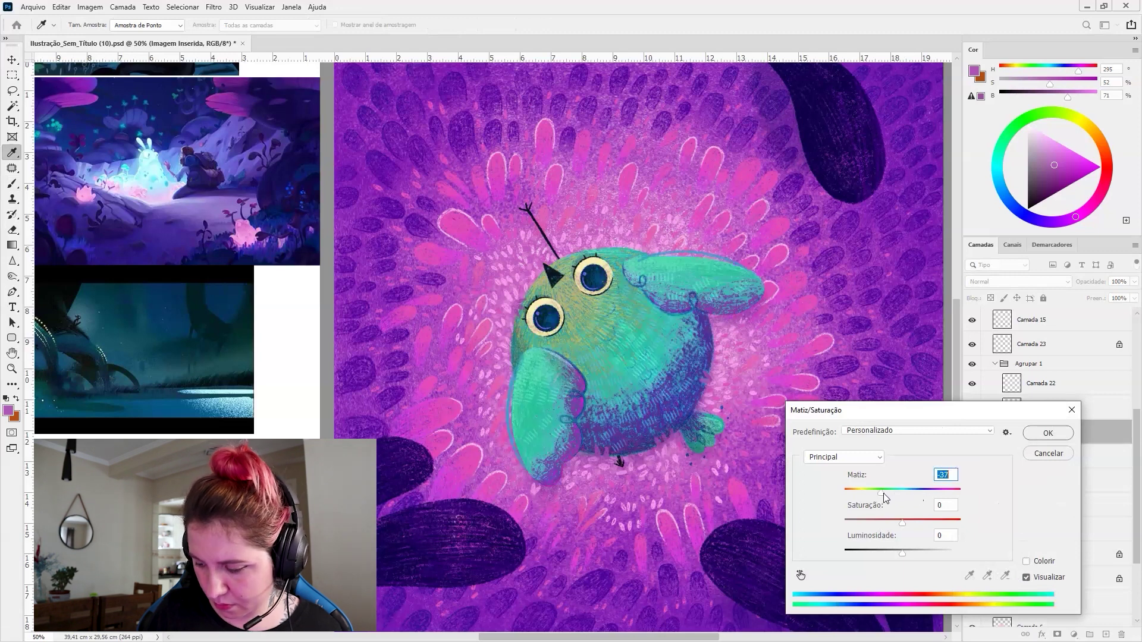
{"action": "left_click", "coordinate": [1048, 453]}
Duplicate the bird's Imagem Inserida layer and undo the duplication.
{"action": "left_click_drag", "start_coordinate": [859, 442], "coordinate": [807, 437]}
{"action": "key", "text": "ctrl+j"}
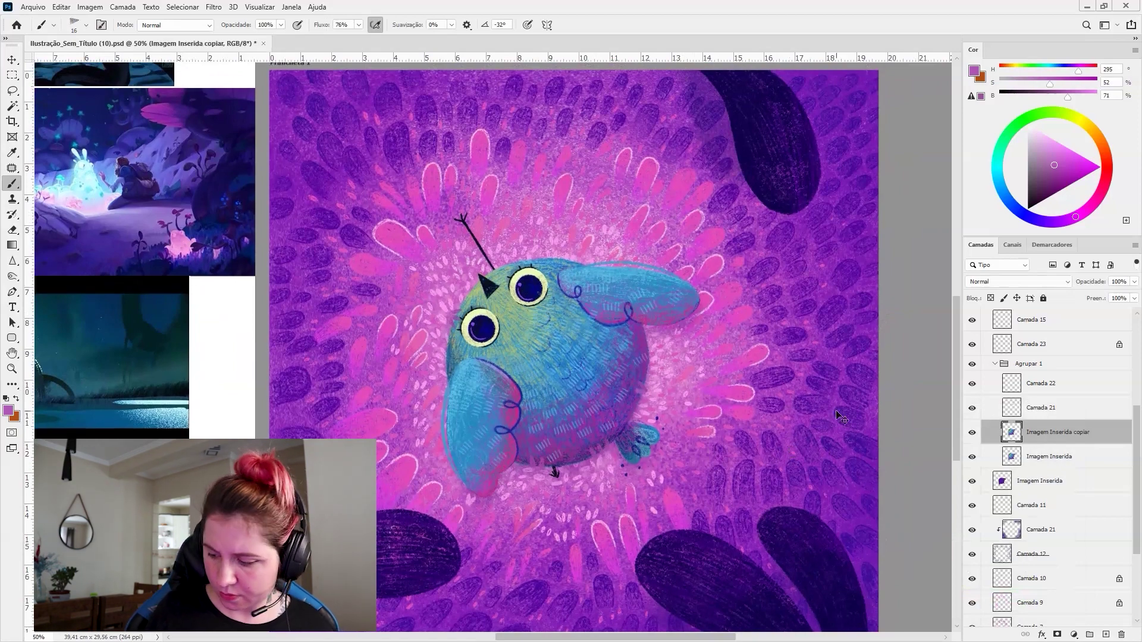
{"action": "key", "text": "ctrl+z"}
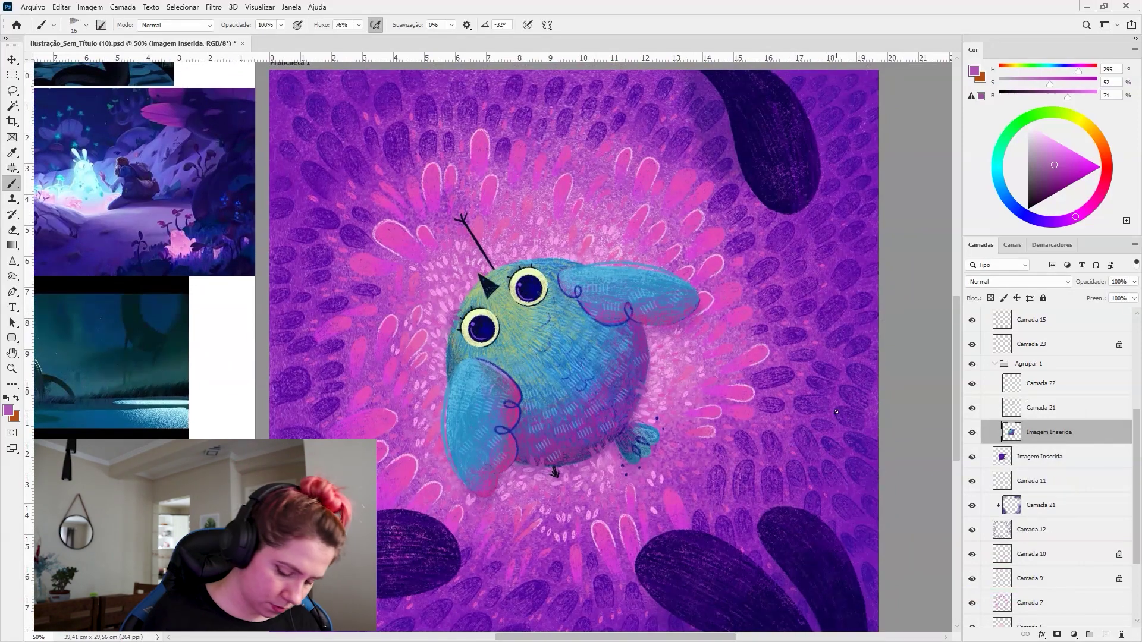
Try a higher saturation on the bird layer with Hue/Saturation and discard the change.
{"action": "key", "text": "ctrl+u"}
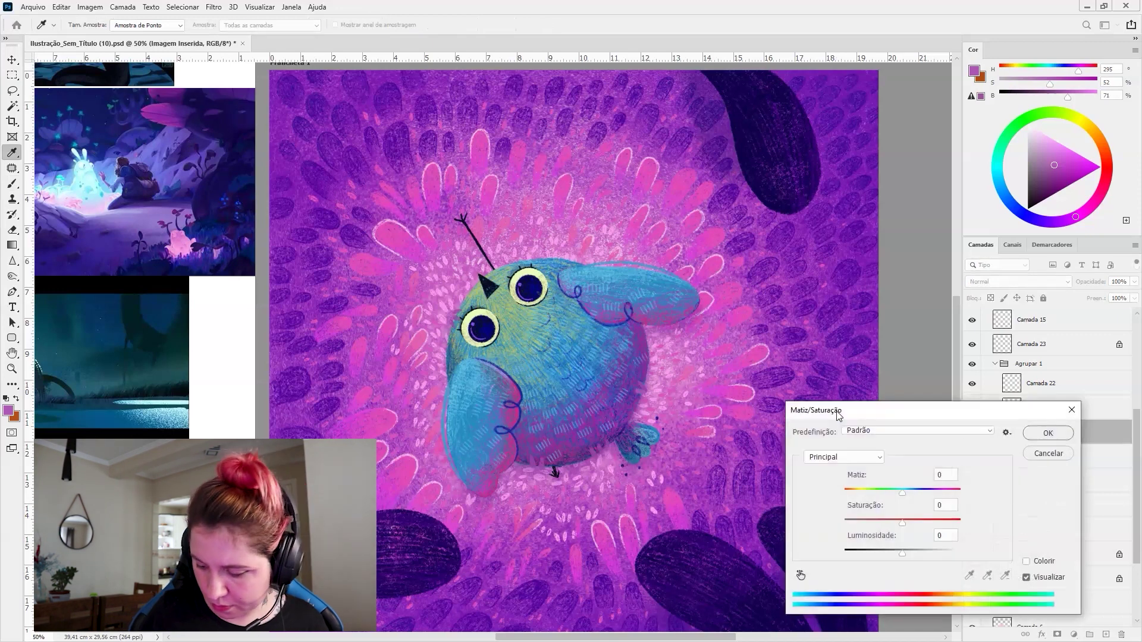
{"action": "left_click_drag", "start_coordinate": [908, 524], "coordinate": [913, 526]}
{"action": "left_click", "coordinate": [1061, 453]}
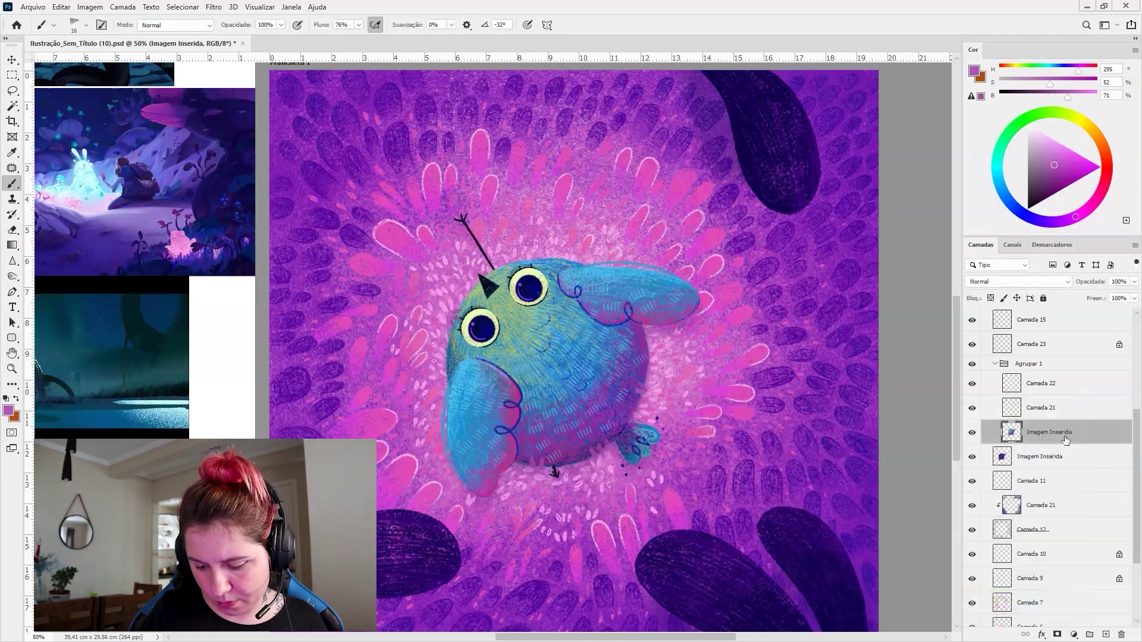
Create a new layer above the bird's Imagem Inserida layer and clip it to that layer.
{"action": "key", "text": "ctrl+minus"}
{"action": "key", "text": "ctrl+minus"}
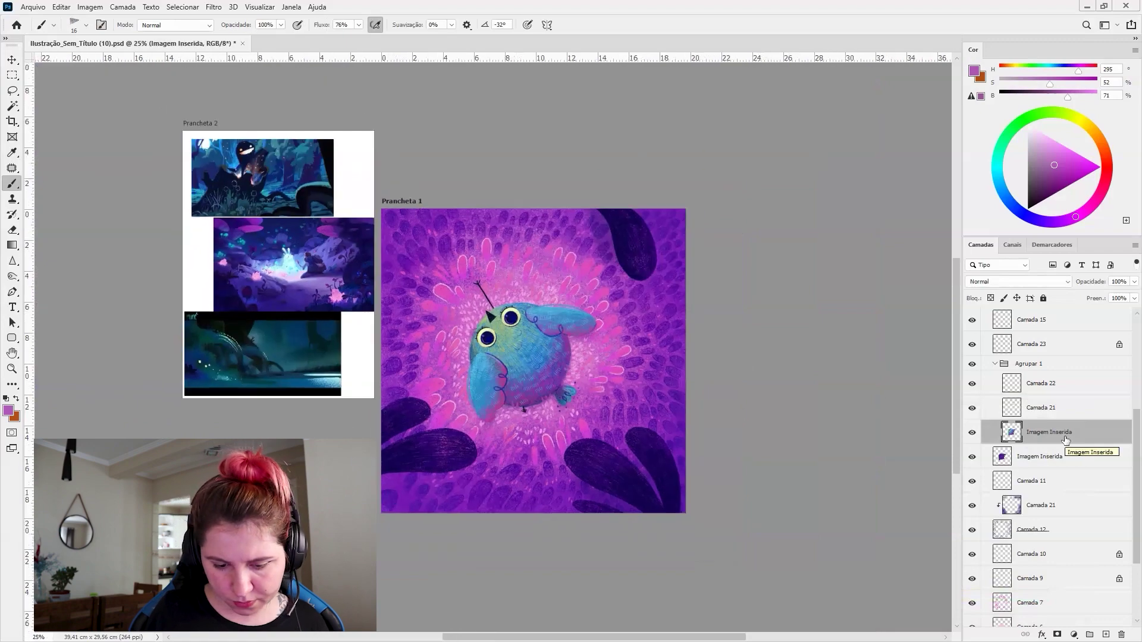
{"action": "key", "text": "ctrl+plus"}
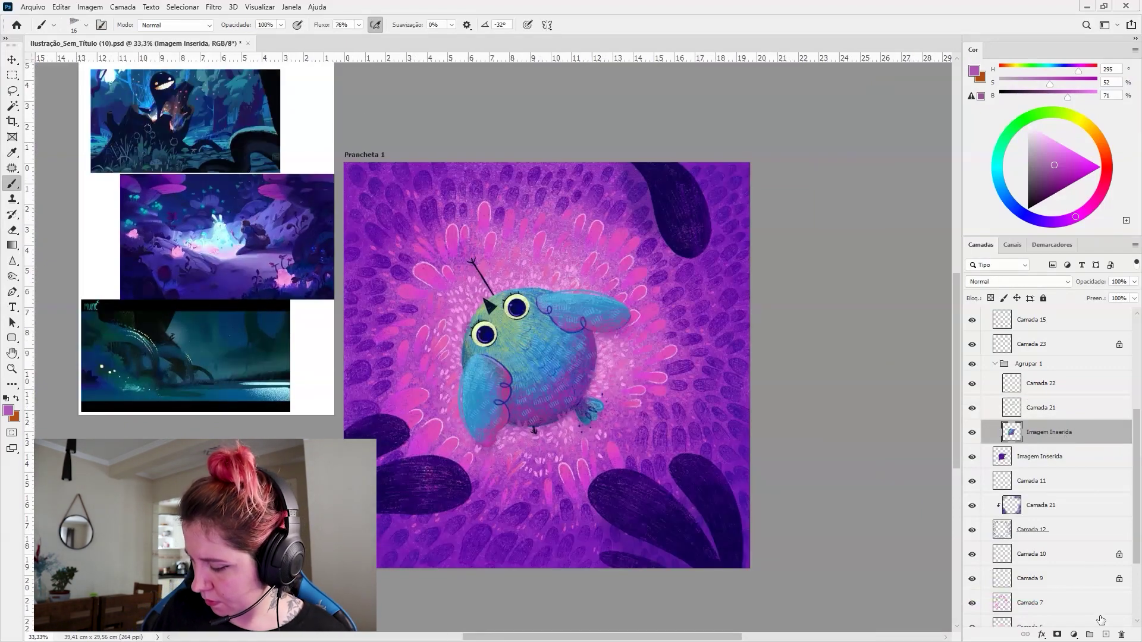
{"action": "left_click", "coordinate": [1105, 634]}
{"action": "left_click", "coordinate": [1045, 443], "text": "alt"}
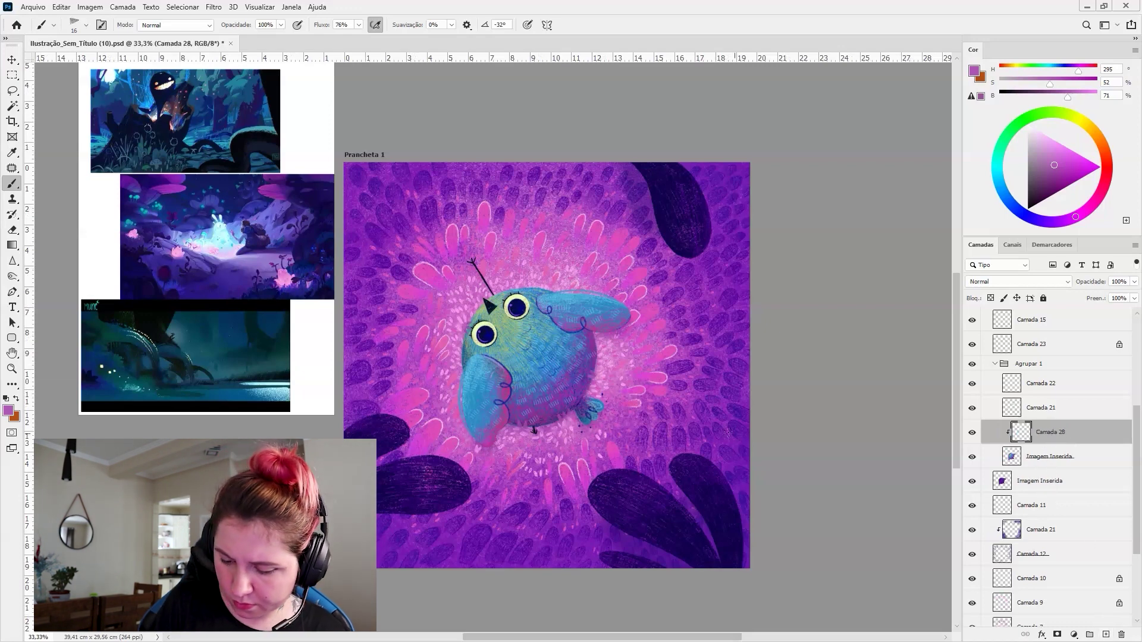
Sample a bright pink from the background, fill the clipped layer with it, and set its blend mode to Color (Cor).
{"action": "left_click", "coordinate": [654, 402], "text": "alt"}
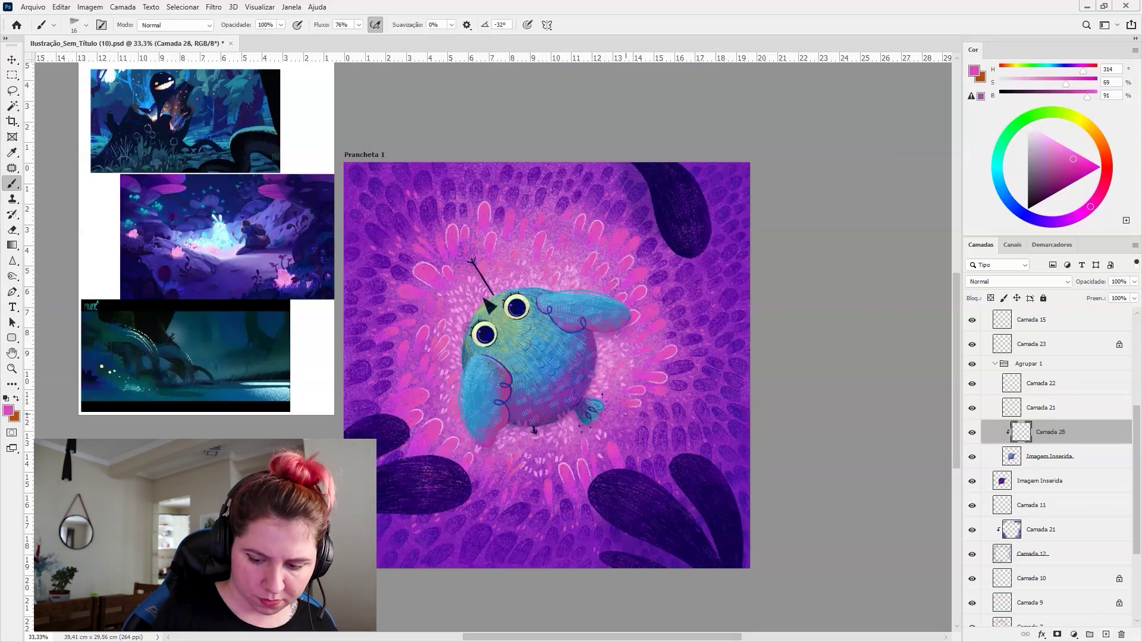
{"action": "key", "text": "alt+BackSpace"}
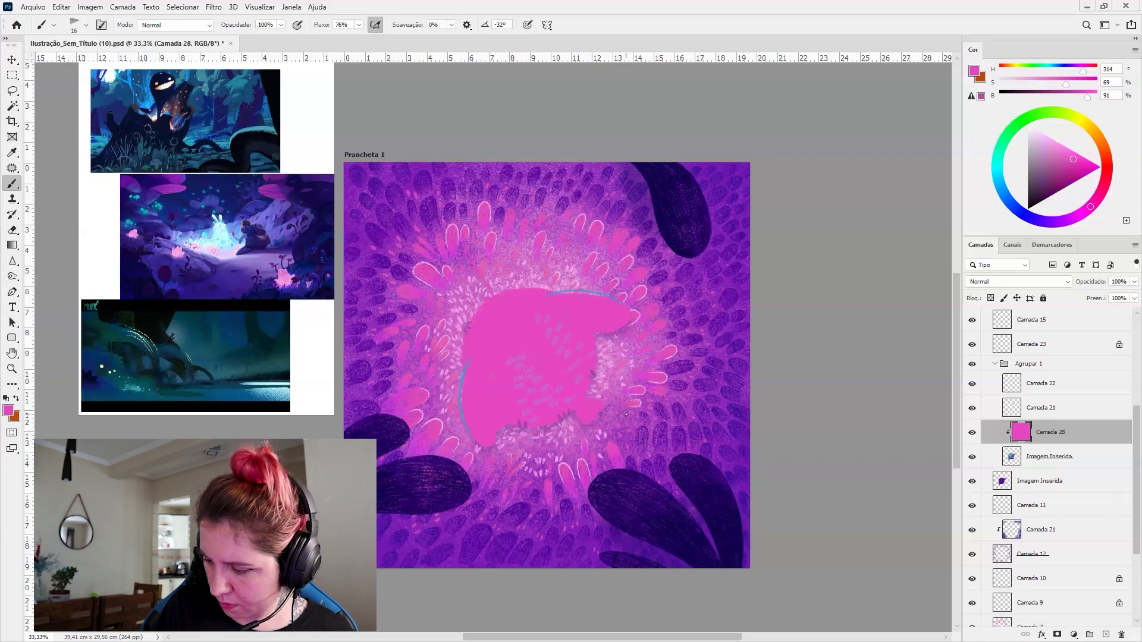
{"action": "left_click", "coordinate": [1017, 281]}
{"action": "left_click", "coordinate": [978, 560]}
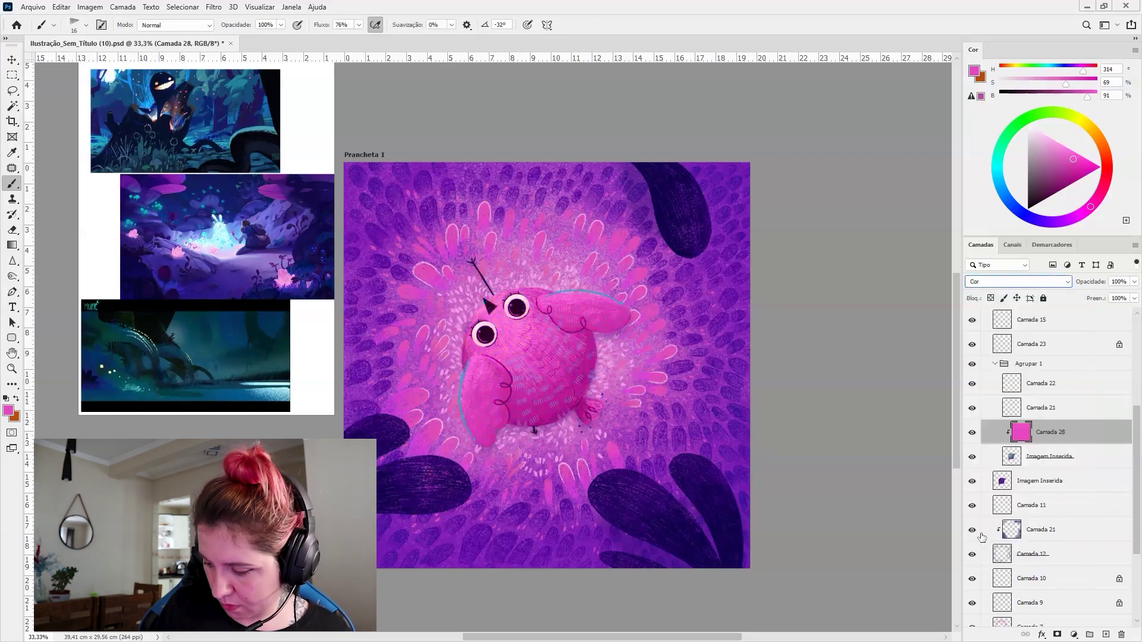
Move the pink layer to the top of the bird group, group the three bird layers beneath it, and clip it to that group.
{"action": "left_click_drag", "start_coordinate": [1051, 434], "coordinate": [1053, 378]}
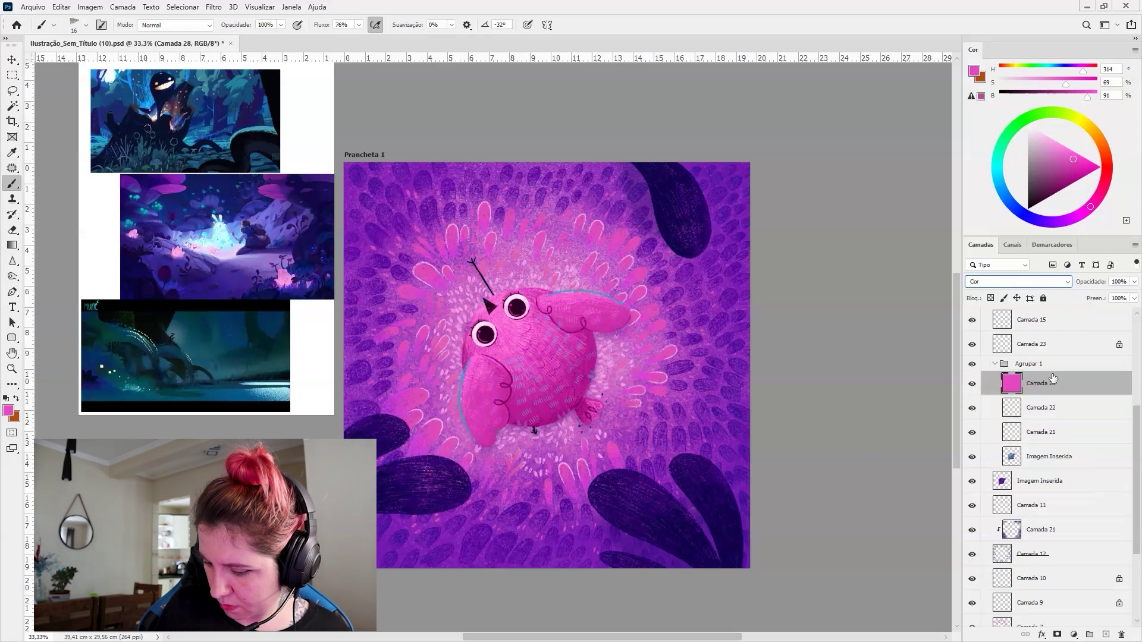
{"action": "left_click", "coordinate": [1039, 440]}
{"action": "left_click", "coordinate": [1036, 456], "text": "shift"}
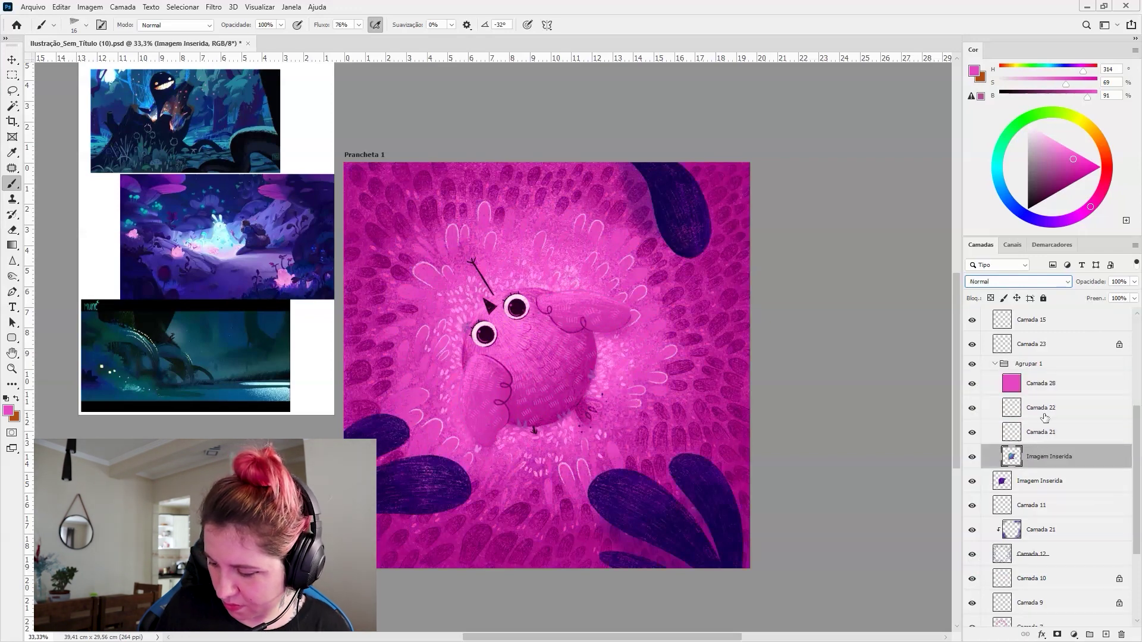
{"action": "left_click", "coordinate": [1043, 409], "text": "shift"}
{"action": "key", "text": "ctrl+g"}
{"action": "left_click", "coordinate": [1044, 392], "text": "alt"}
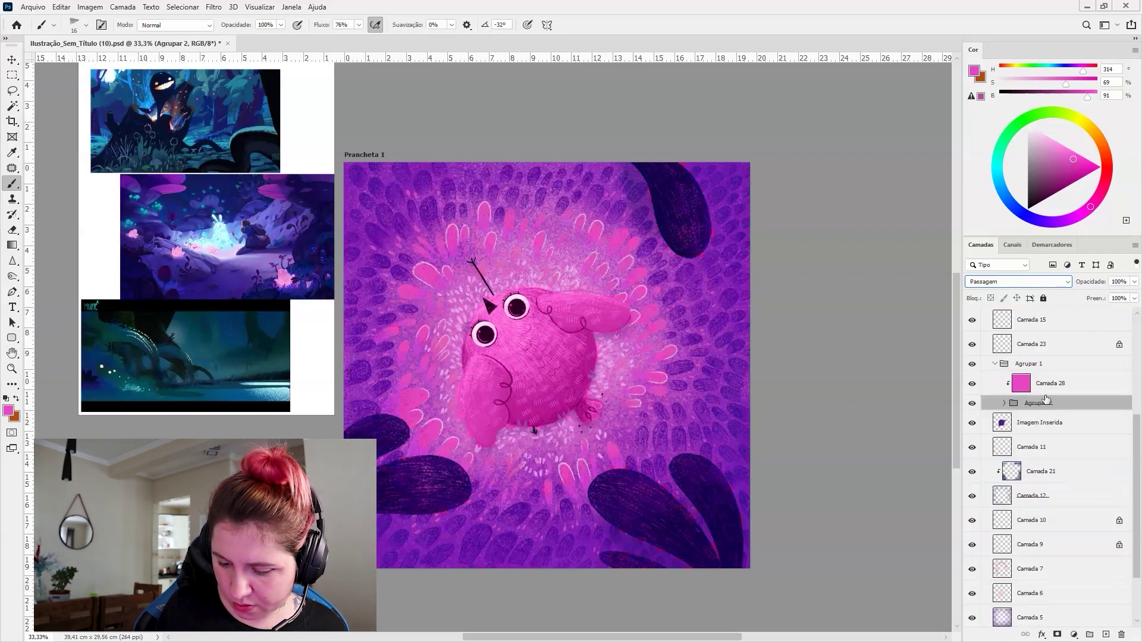
Shift the pink colour layer to blue with Hue/Saturation: hue -115, saturation +39 and lightness -16.
{"action": "left_click", "coordinate": [1049, 384]}
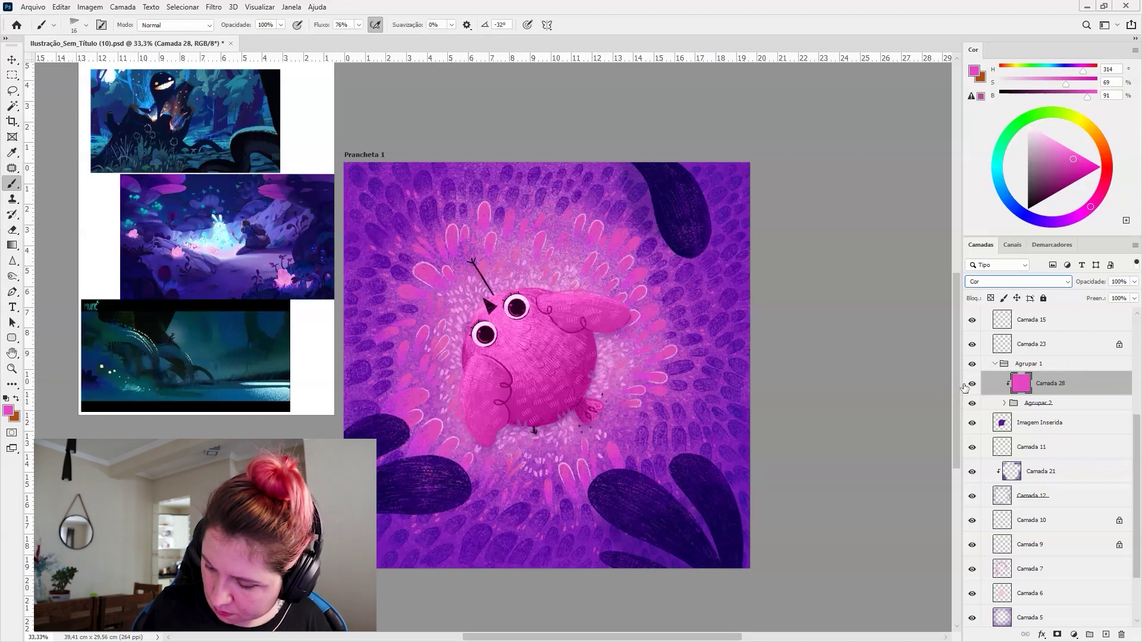
{"action": "key", "text": "ctrl+u"}
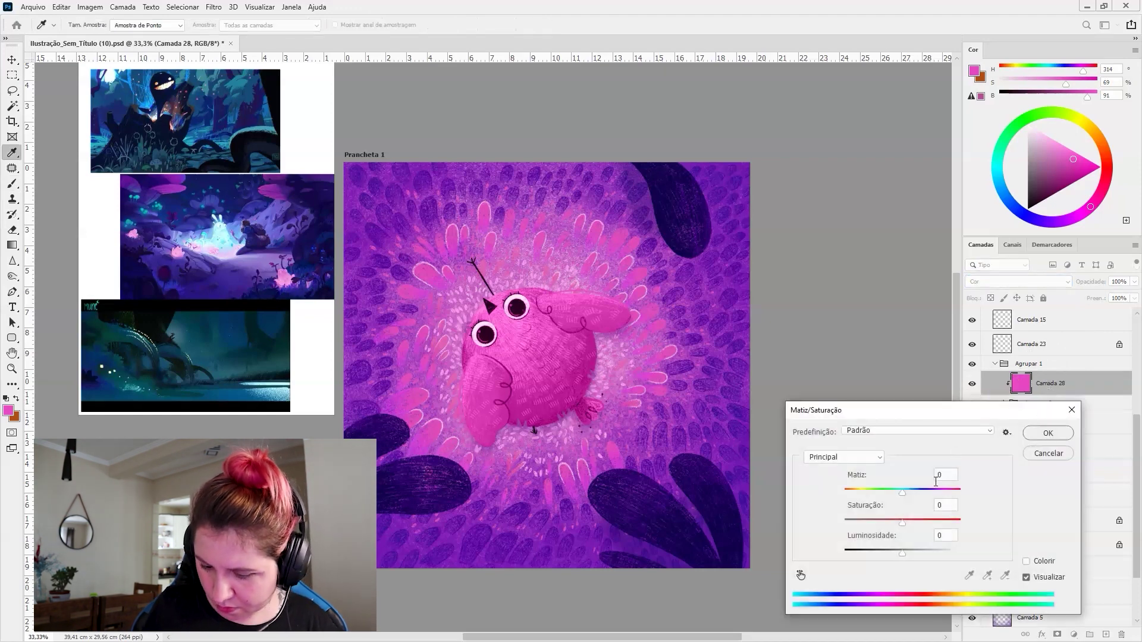
{"action": "left_click_drag", "start_coordinate": [902, 493], "coordinate": [860, 491]}
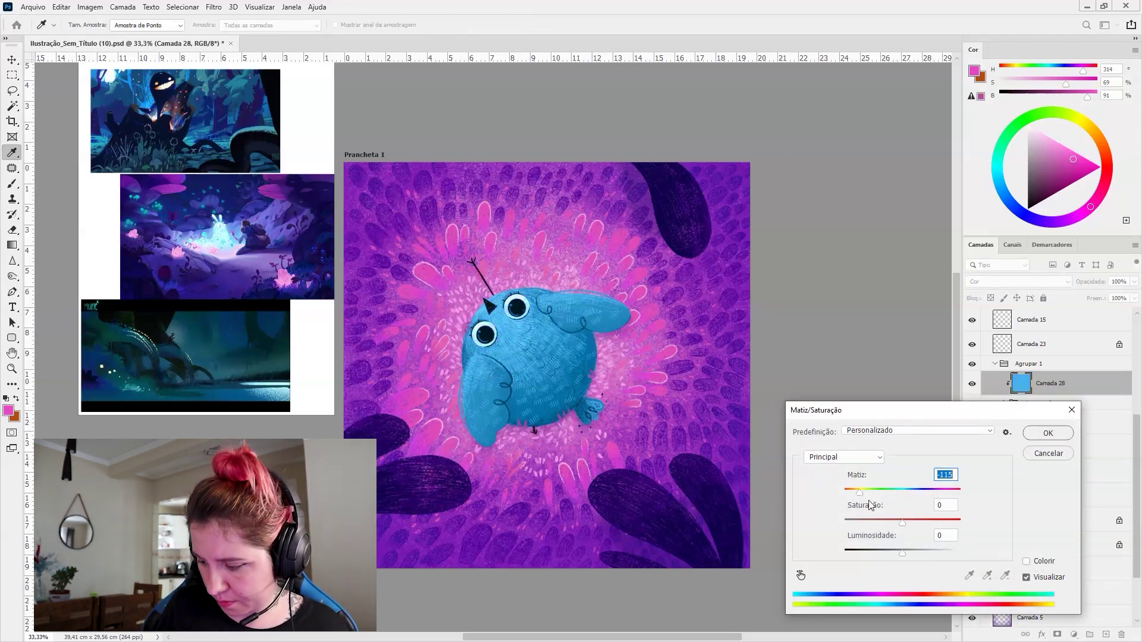
{"action": "left_click", "coordinate": [918, 553]}
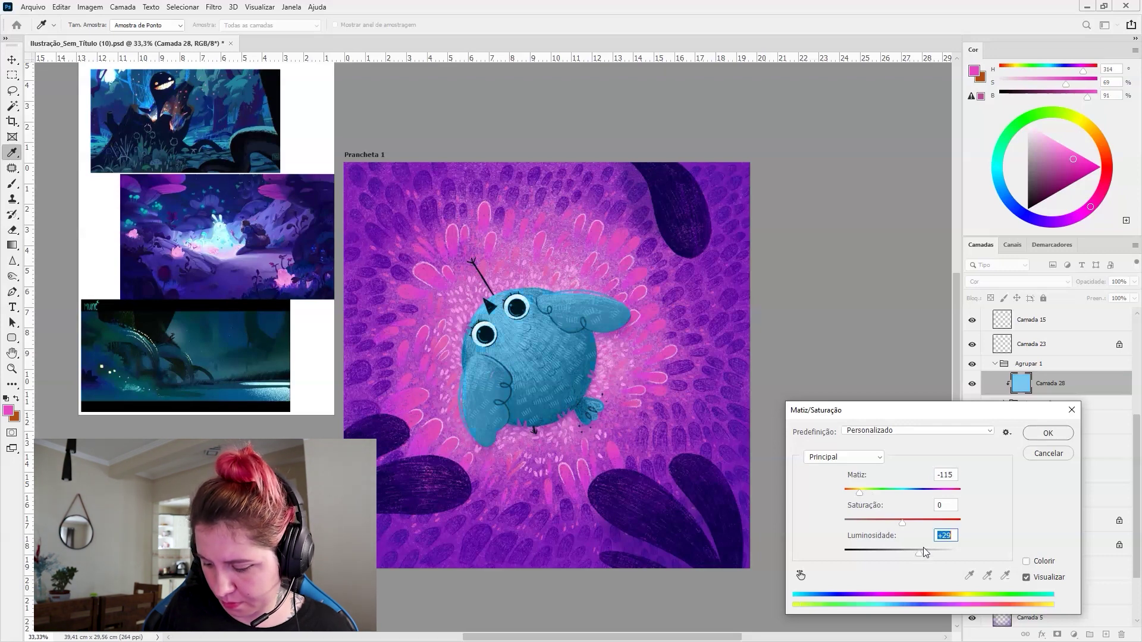
{"action": "left_click_drag", "start_coordinate": [912, 554], "coordinate": [925, 522]}
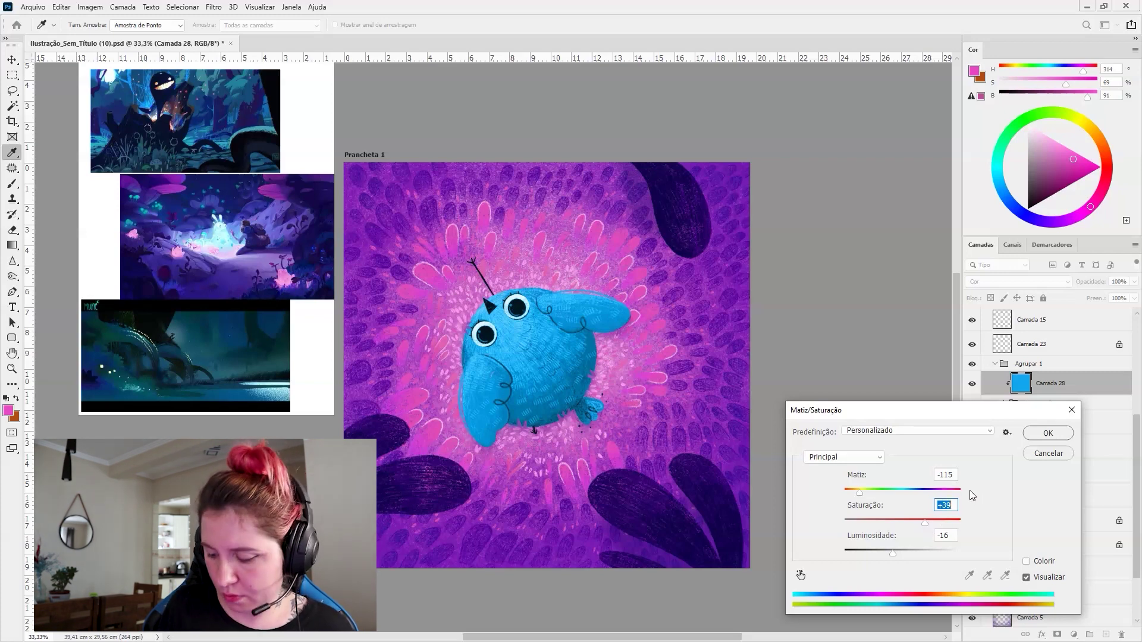
Try red and yellow hues for the bird, raising the hue shift through +77 to +90.
{"action": "left_click", "coordinate": [852, 491]}
{"action": "left_click_drag", "start_coordinate": [852, 491], "coordinate": [937, 491]}
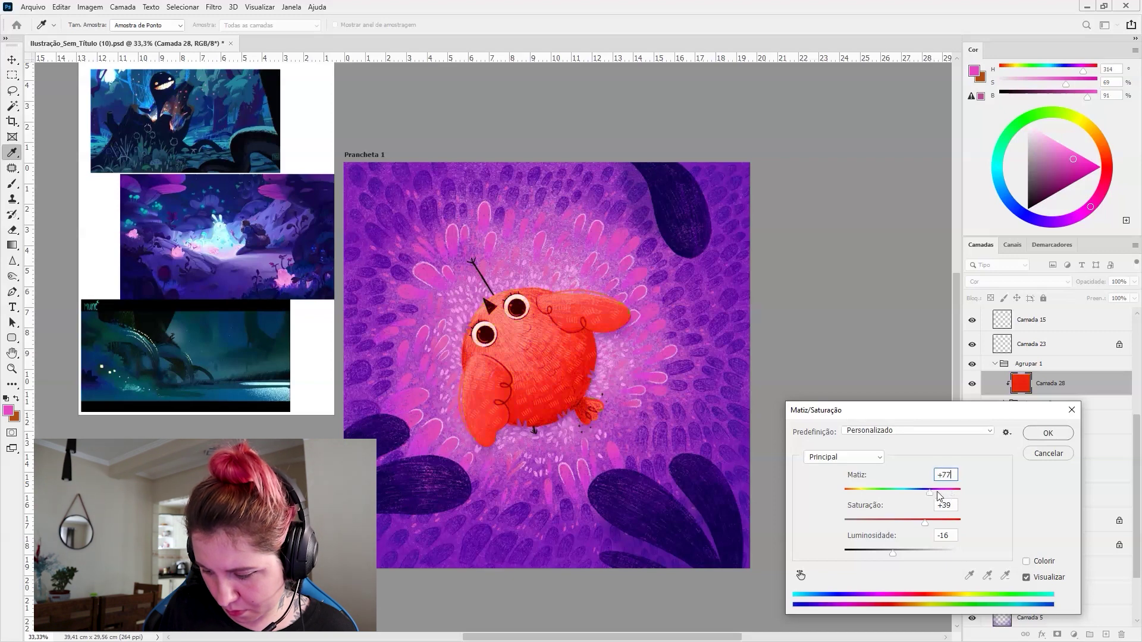
{"action": "left_click", "coordinate": [938, 492]}
{"action": "left_click", "coordinate": [941, 494]}
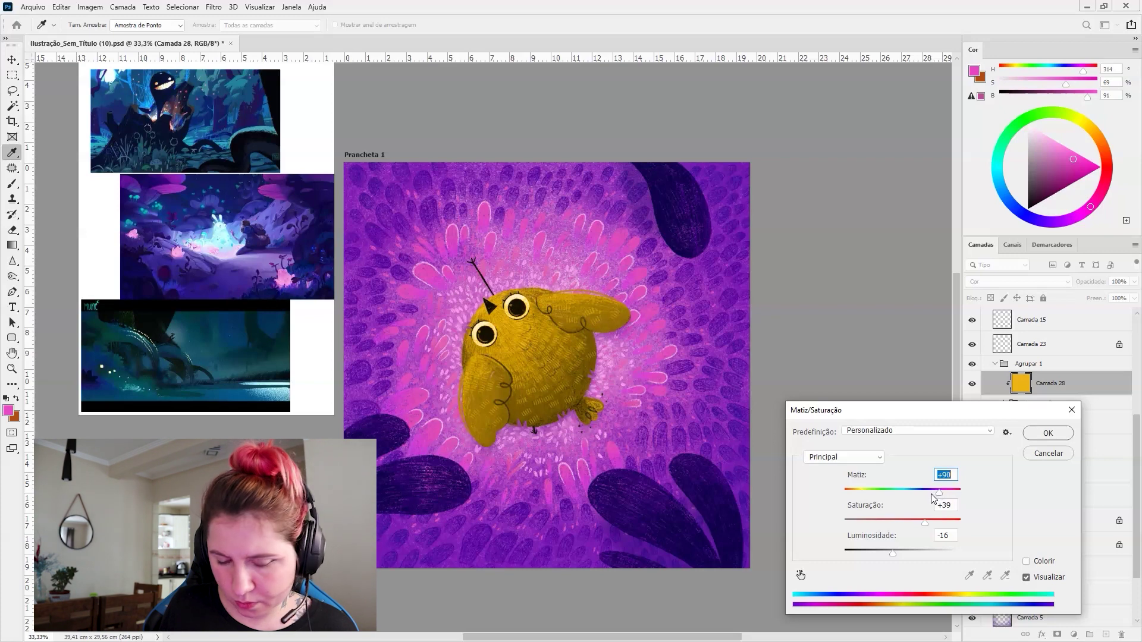
Set the hue shift to -117 for a bright blue bird and apply the Hue/Saturation adjustment.
{"action": "left_click", "coordinate": [861, 490]}
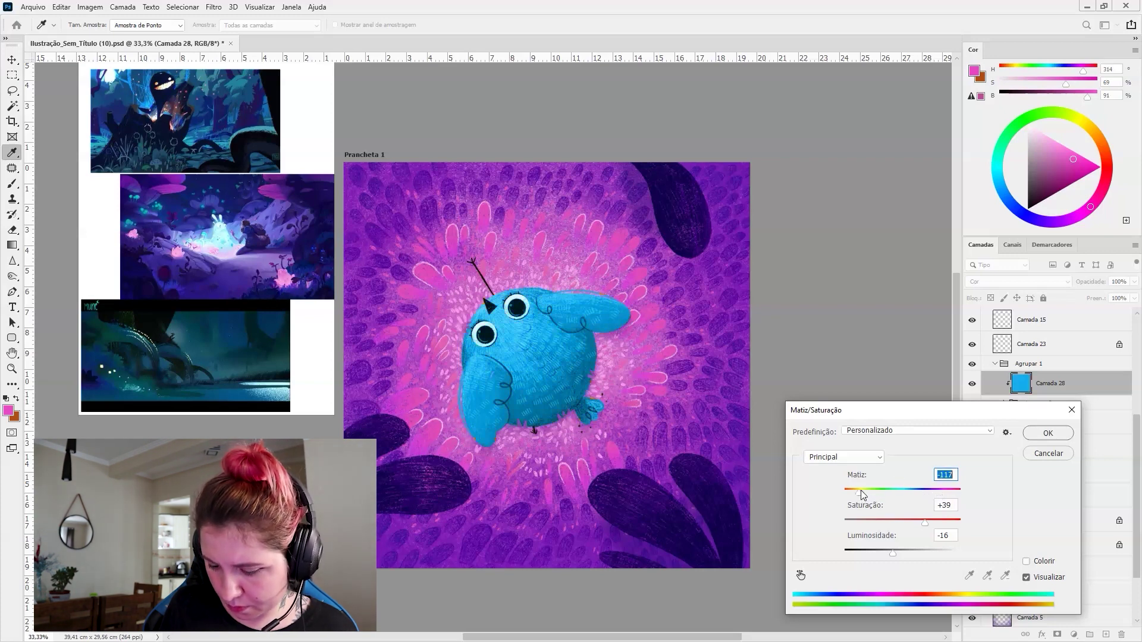
{"action": "left_click", "coordinate": [856, 491]}
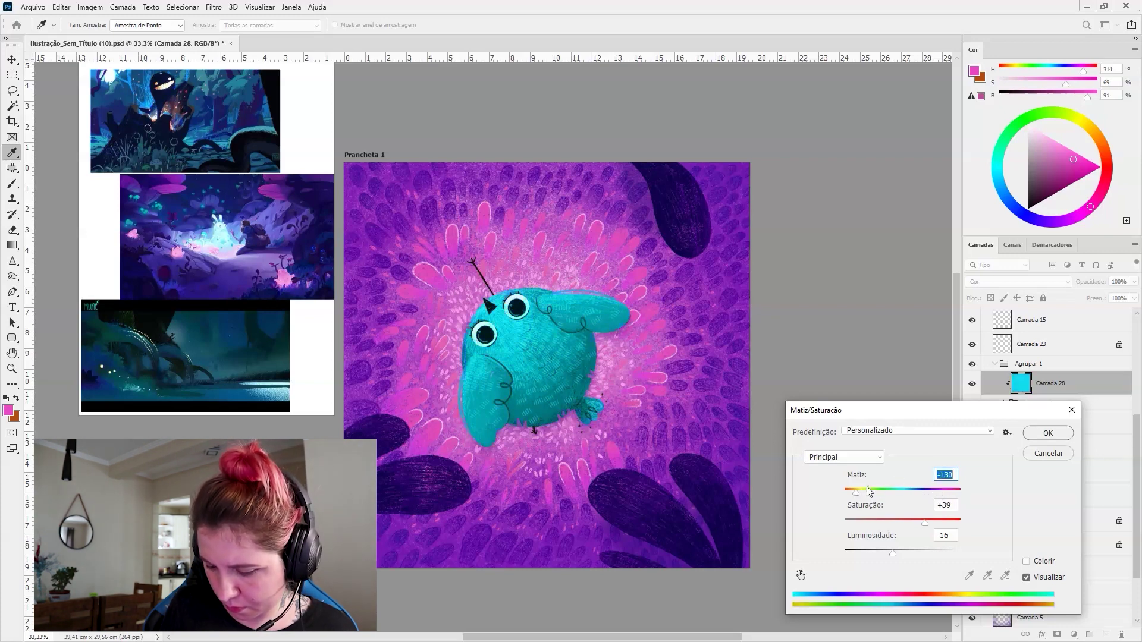
{"action": "left_click", "coordinate": [857, 492]}
{"action": "left_click", "coordinate": [859, 492]}
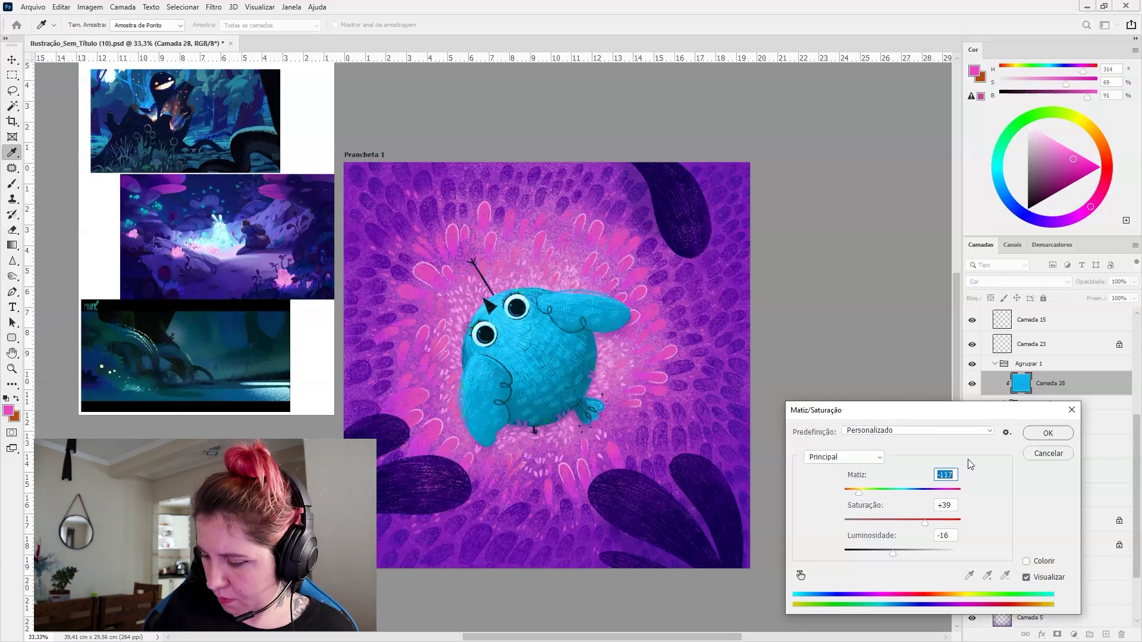
{"action": "left_click", "coordinate": [1048, 433]}
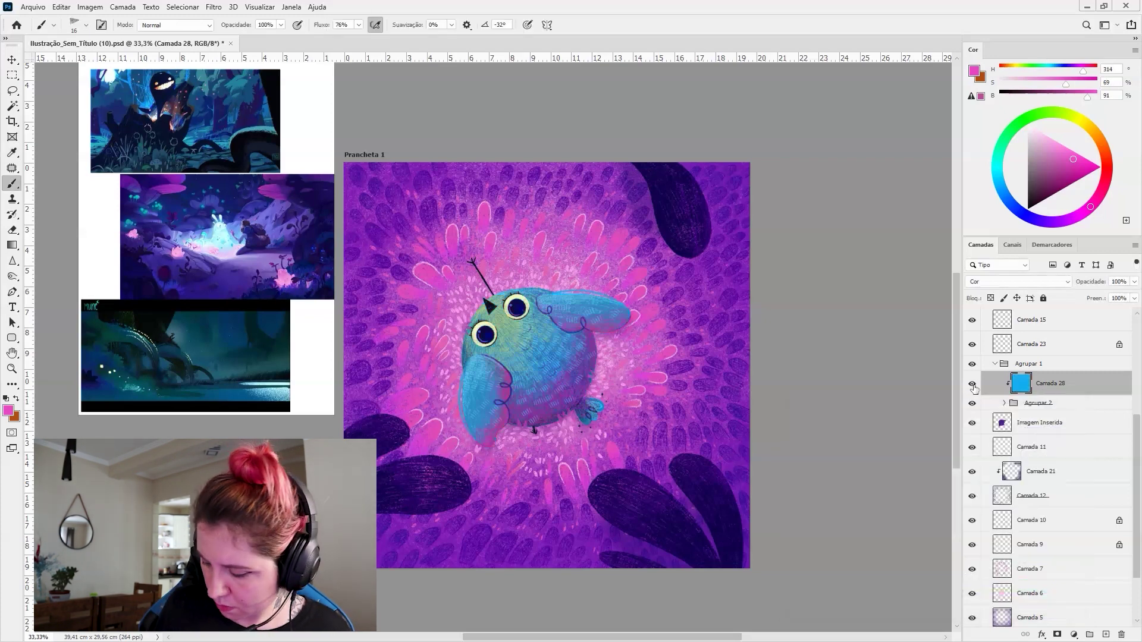
Add a layer mask to the blue colour layer and paint black over the bird's lower eye.
{"action": "left_click", "coordinate": [1056, 634]}
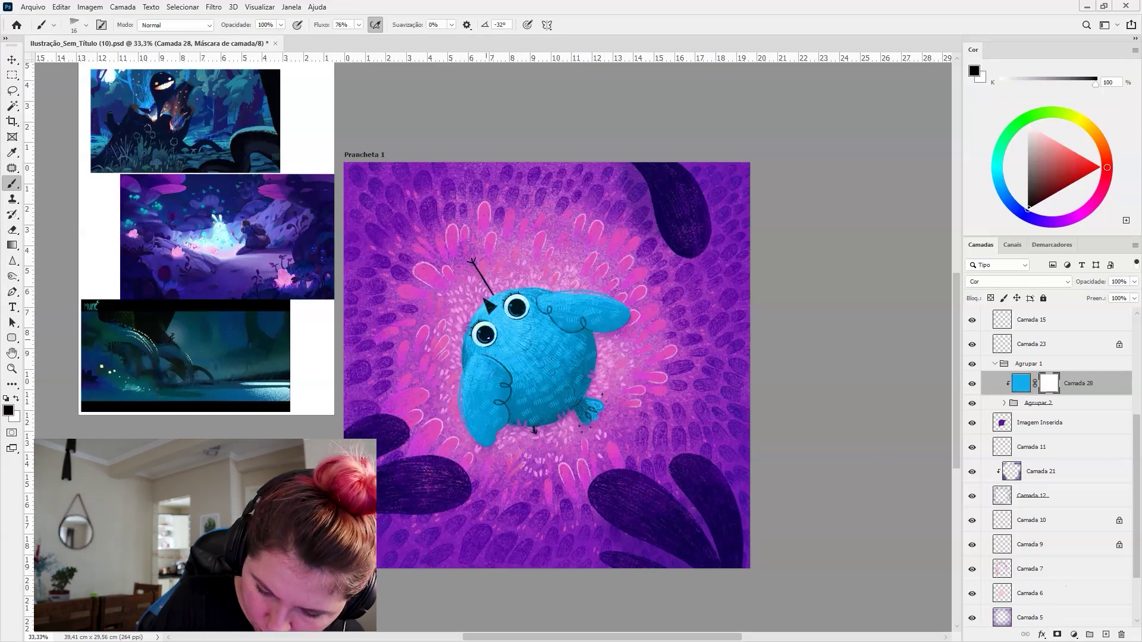
{"action": "mouse_move", "coordinate": [487, 336]}
{"action": "left_mouse_down"}
{"action": "mouse_move", "coordinate": [497, 336]}
{"action": "mouse_move", "coordinate": [482, 326]}
{"action": "mouse_move", "coordinate": [476, 335]}
{"action": "left_mouse_up"}
{"action": "mouse_move", "coordinate": [515, 304]}
{"action": "left_mouse_down"}
{"action": "mouse_move", "coordinate": [489, 337]}
{"action": "mouse_move", "coordinate": [483, 329]}
{"action": "left_mouse_up"}
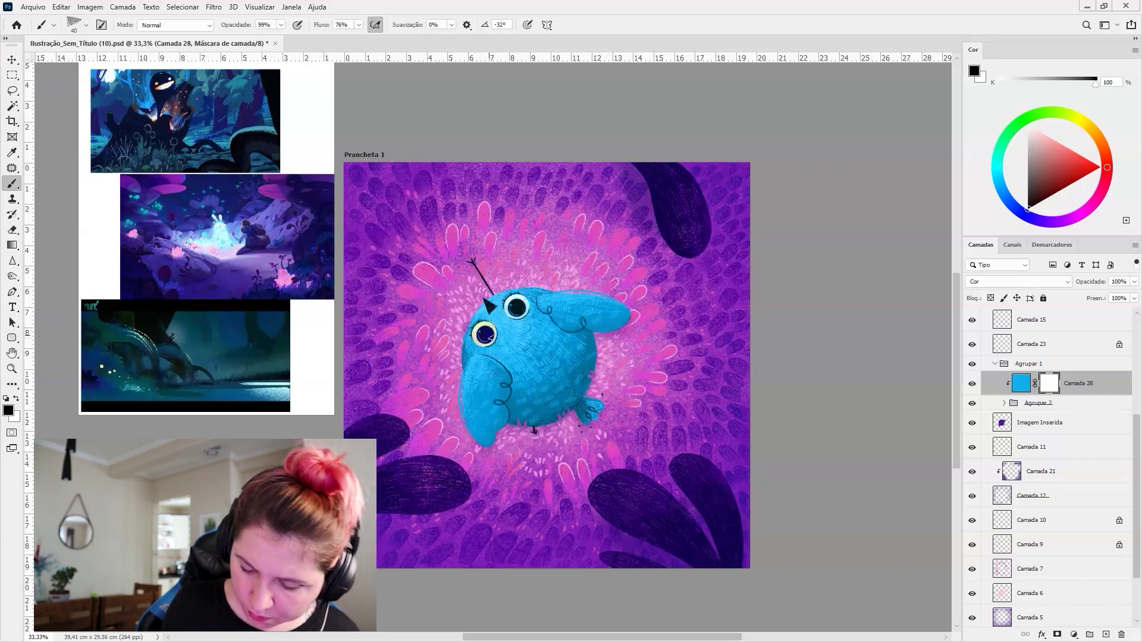
Clean up the mask in white between the eyes and paint the bird's other eye out of the mask in black.
{"action": "key", "text": "ctrl+plus"}
{"action": "key", "text": "x"}
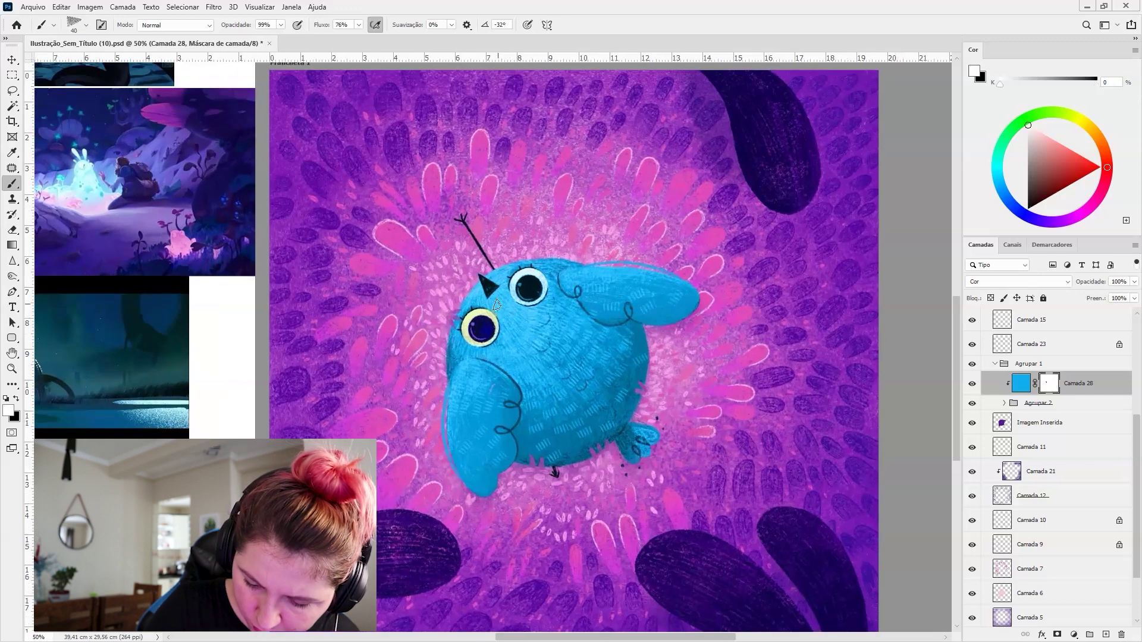
{"action": "left_click_drag", "start_coordinate": [497, 305], "coordinate": [492, 316]}
{"action": "key", "text": "x"}
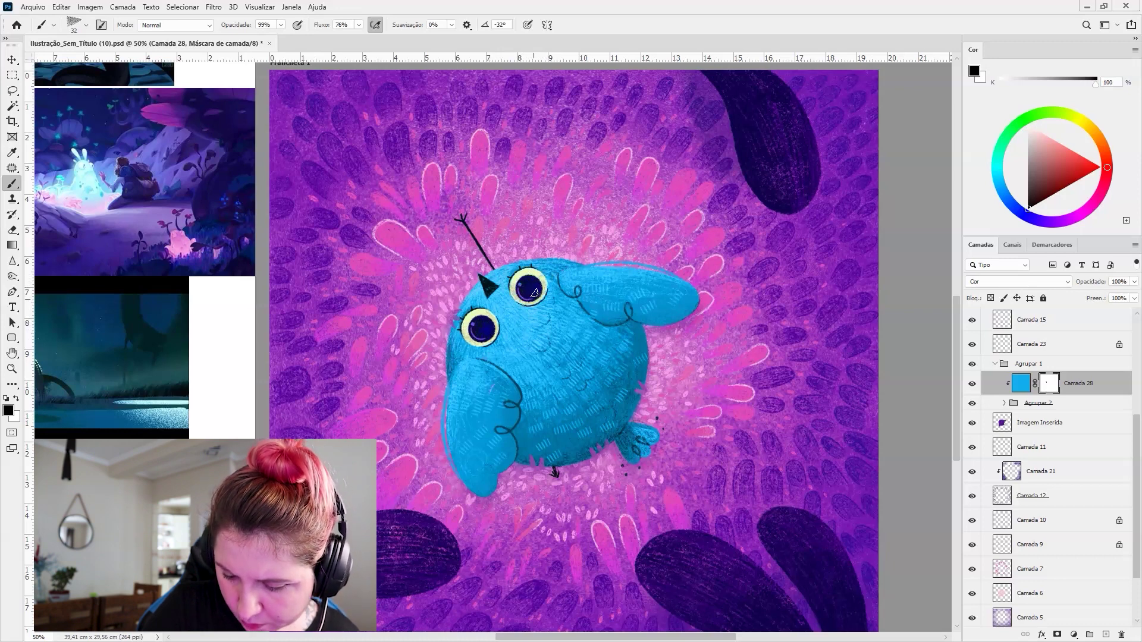
{"action": "left_click_drag", "start_coordinate": [558, 315], "coordinate": [552, 240]}
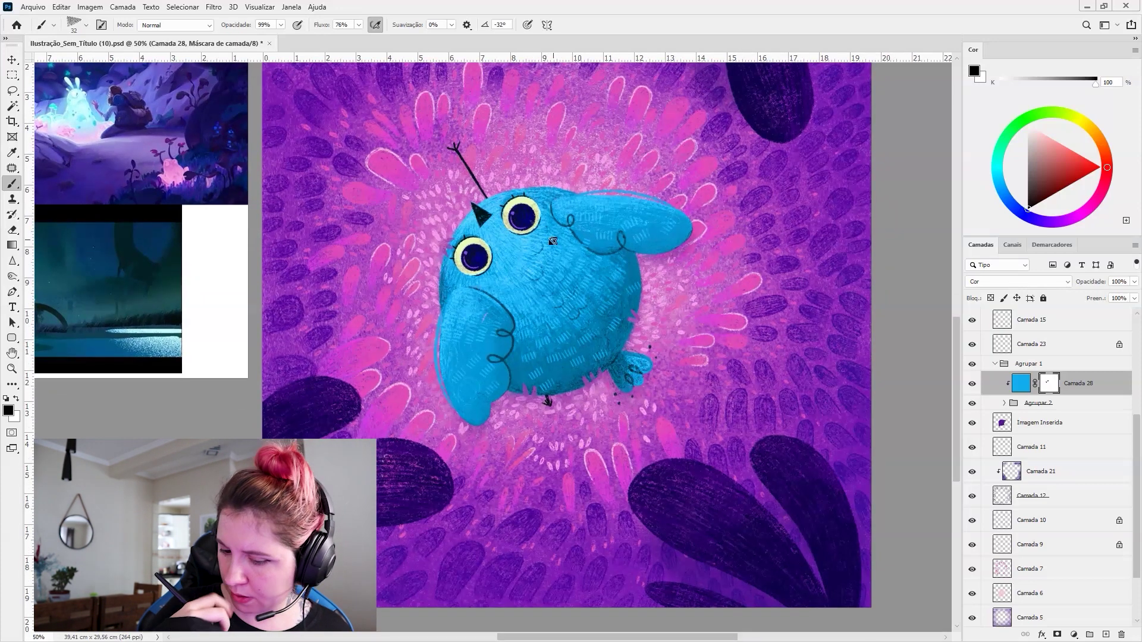
{"action": "mouse_move", "coordinate": [566, 266]}
{"action": "left_mouse_down"}
{"action": "mouse_move", "coordinate": [563, 230]}
{"action": "mouse_move", "coordinate": [559, 253]}
{"action": "left_mouse_up"}
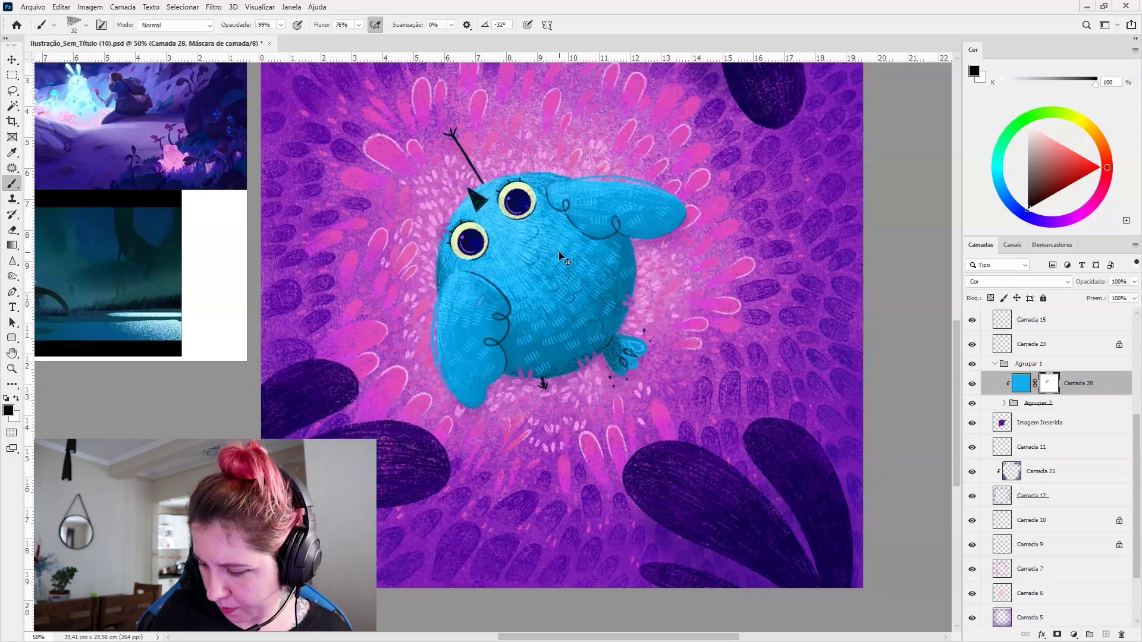
Hide and show the blue colour layer to compare the bird with its original colours.
{"action": "key", "text": "ctrl+minus"}
{"action": "left_click", "coordinate": [972, 385]}
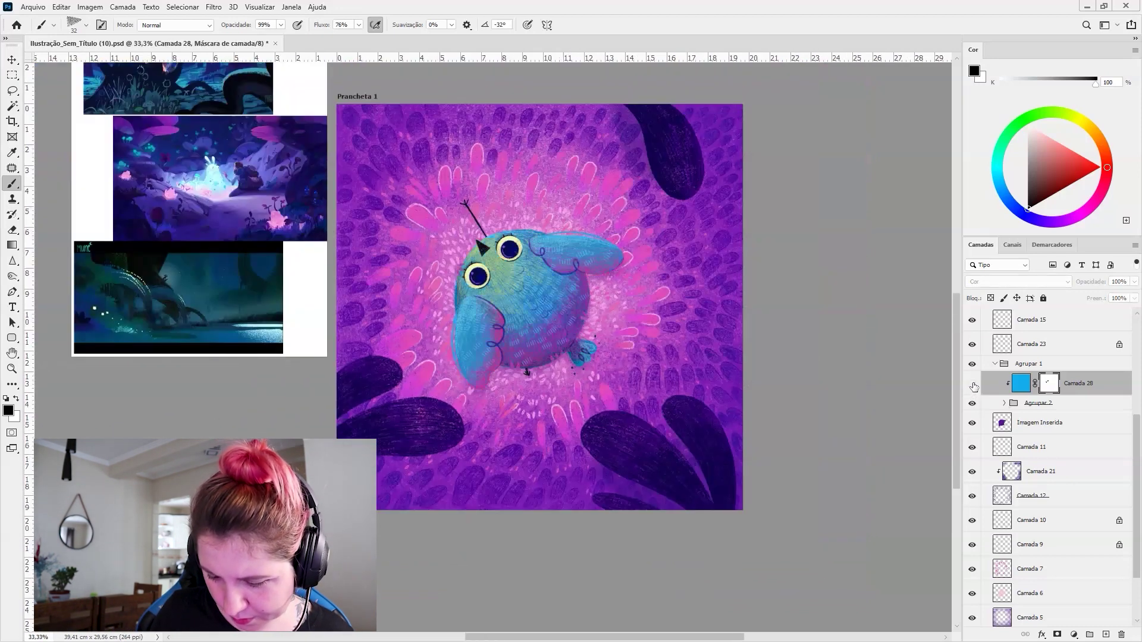
{"action": "left_click", "coordinate": [973, 385]}
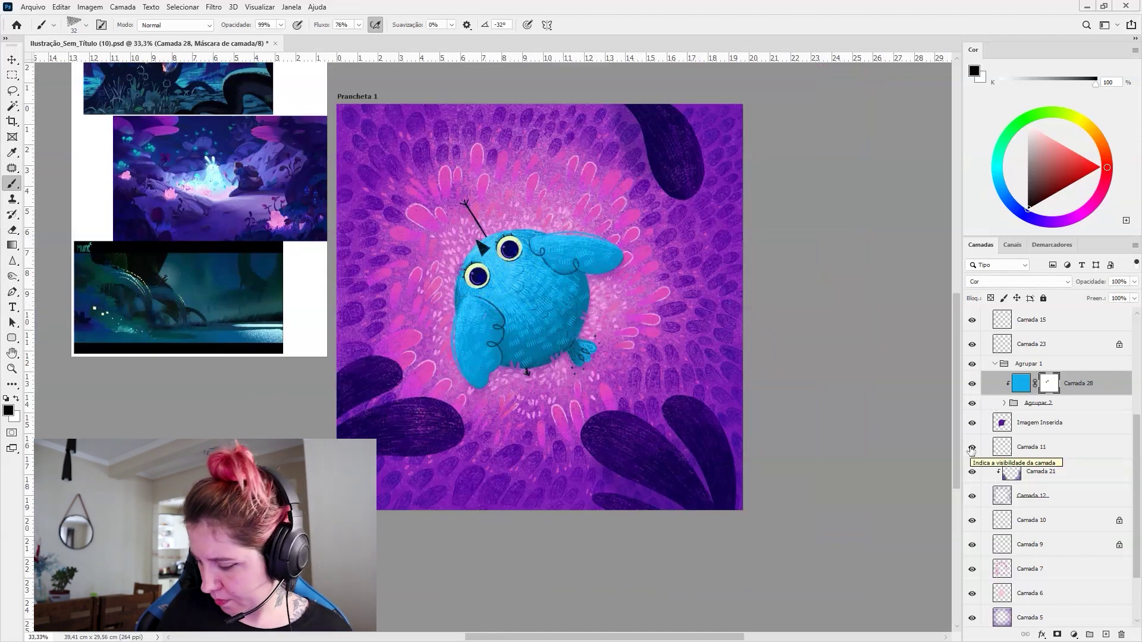
Create a new clipped layer above Camada 28 and choose a light cyan (H 178, S 53, B 100) as the painting colour.
{"action": "left_click", "coordinate": [1106, 634]}
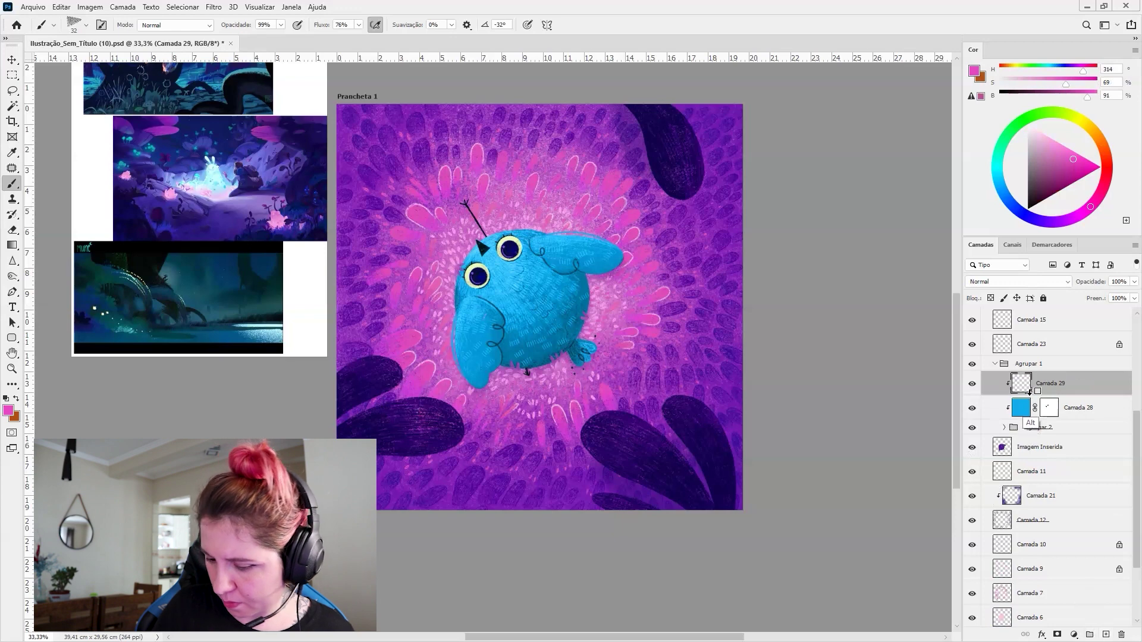
{"action": "key", "text": "alt"}
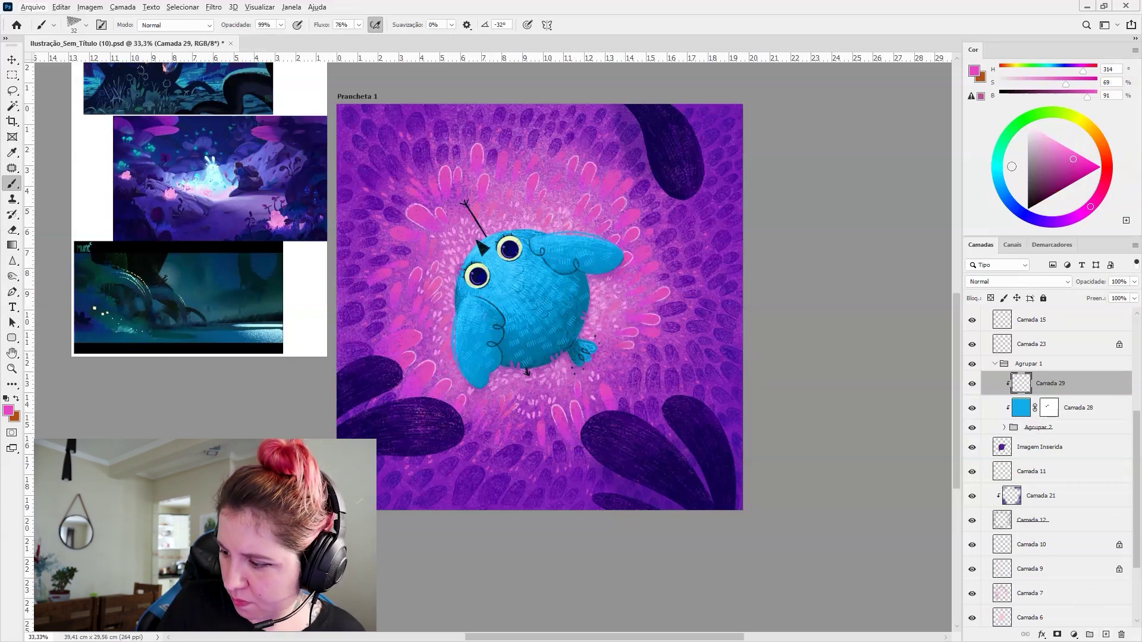
{"action": "left_click_drag", "start_coordinate": [1012, 166], "coordinate": [997, 165]}
{"action": "left_click", "coordinate": [1067, 146]}
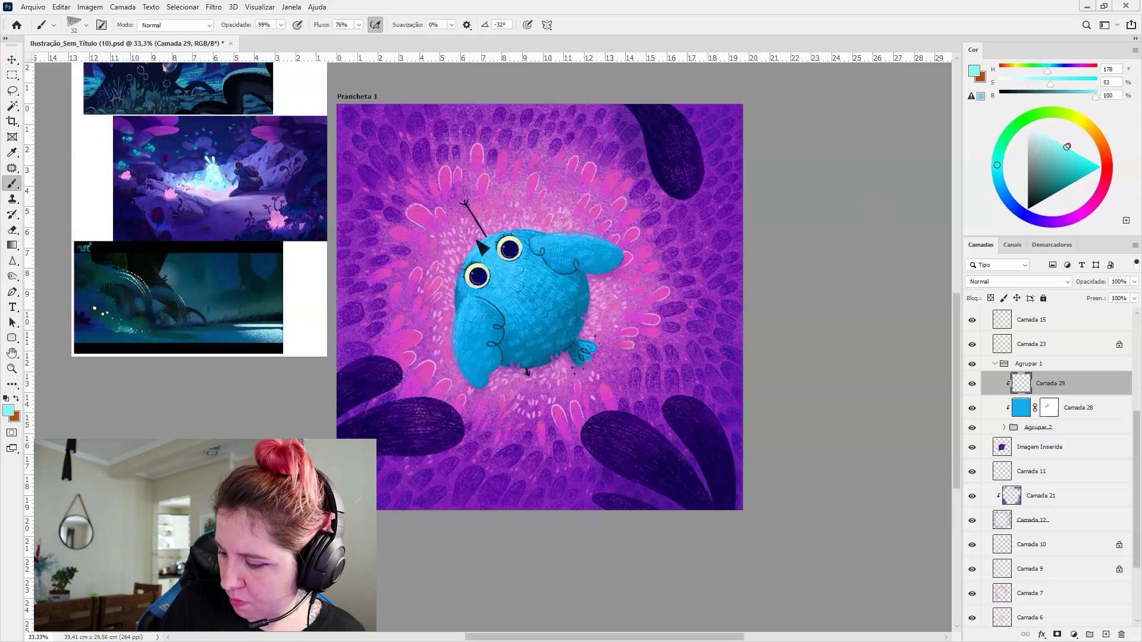
Set the new layer's blend mode to Subexposição de Cores and choose the 175 px textured brush from the Charcoal set.
{"action": "left_click", "coordinate": [1007, 282]}
{"action": "left_click", "coordinate": [1011, 386]}
{"action": "right_click", "coordinate": [599, 376]}
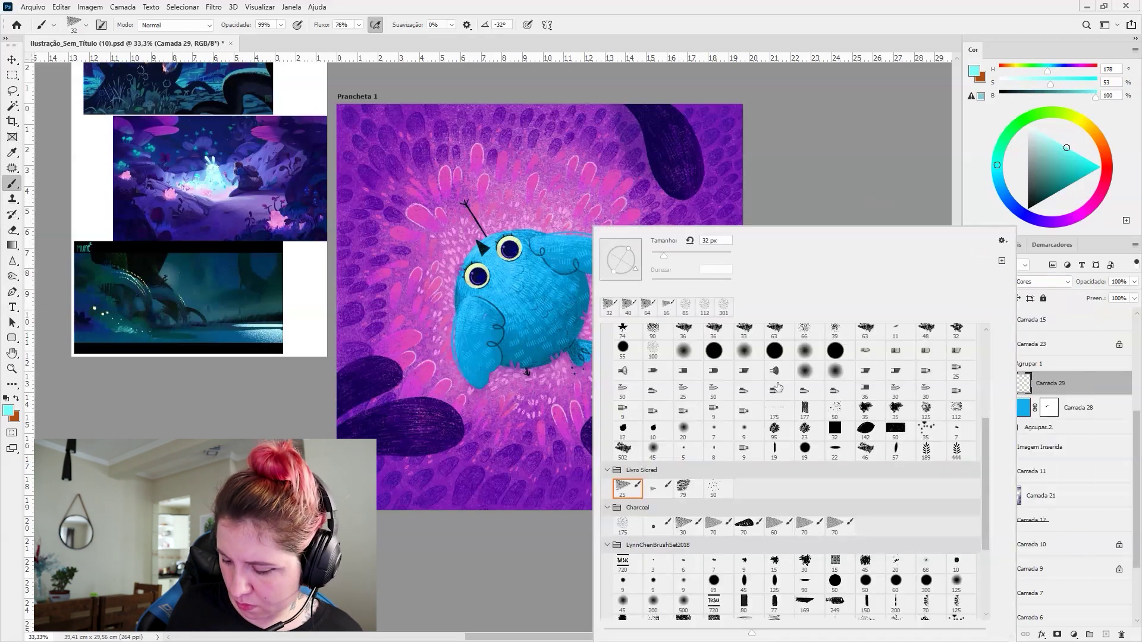
{"action": "left_click", "coordinate": [623, 524]}
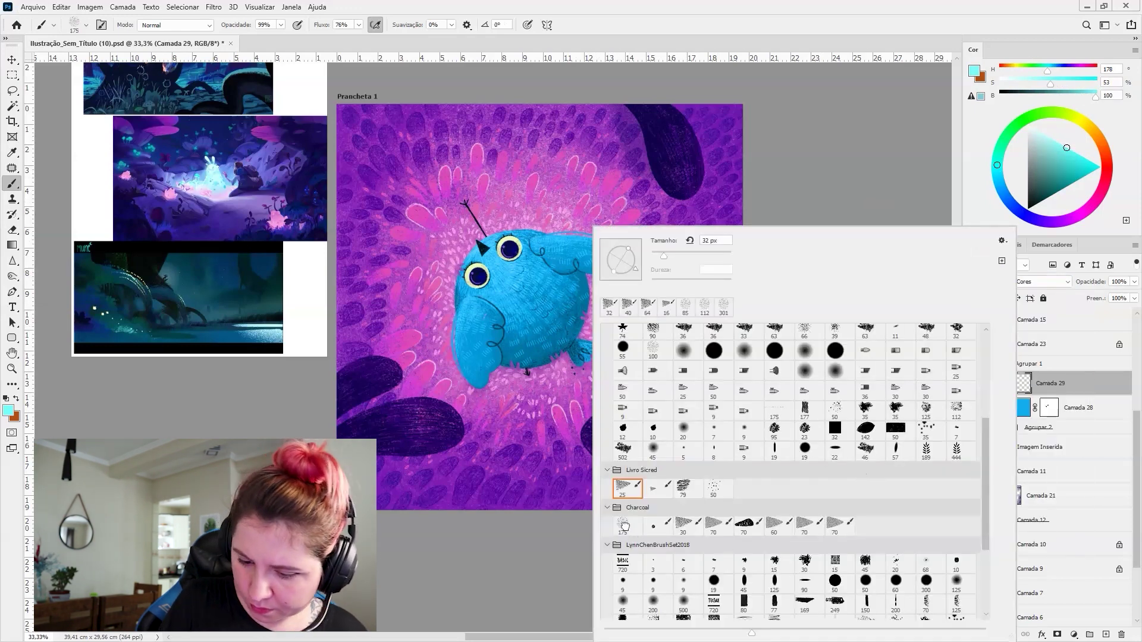
Try a light cyan glow over the bird's face, undo it, then load the blue layer's mask as a selection and deselect.
{"action": "mouse_move", "coordinate": [502, 285]}
{"action": "left_mouse_down"}
{"action": "mouse_move", "coordinate": [513, 284]}
{"action": "mouse_move", "coordinate": [525, 217]}
{"action": "mouse_move", "coordinate": [550, 208]}
{"action": "left_mouse_up"}
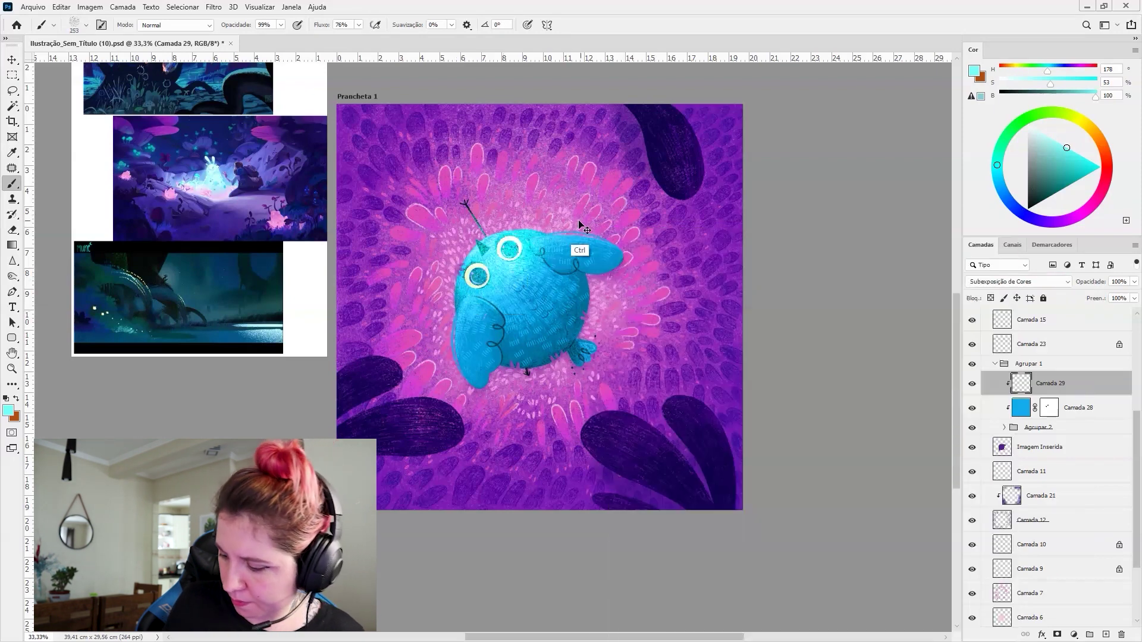
{"action": "left_click", "coordinate": [1049, 408], "text": "ctrl"}
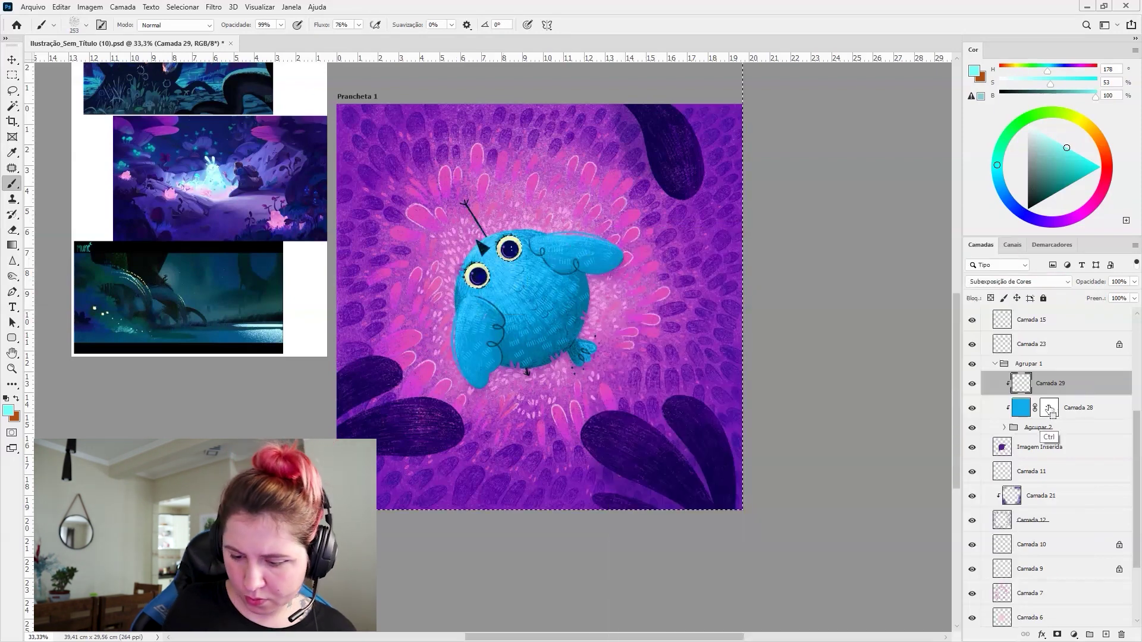
{"action": "key", "text": "ctrl+d"}
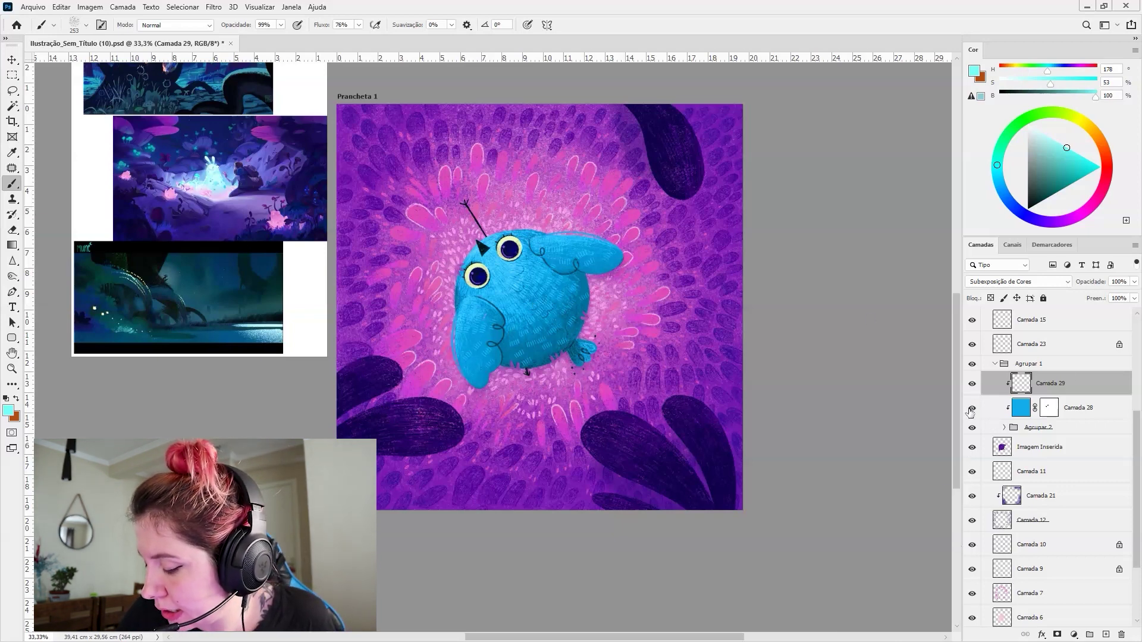
Review the blend mode options of the blue Camada 28 layer and keep Cor.
{"action": "left_click", "coordinate": [994, 407]}
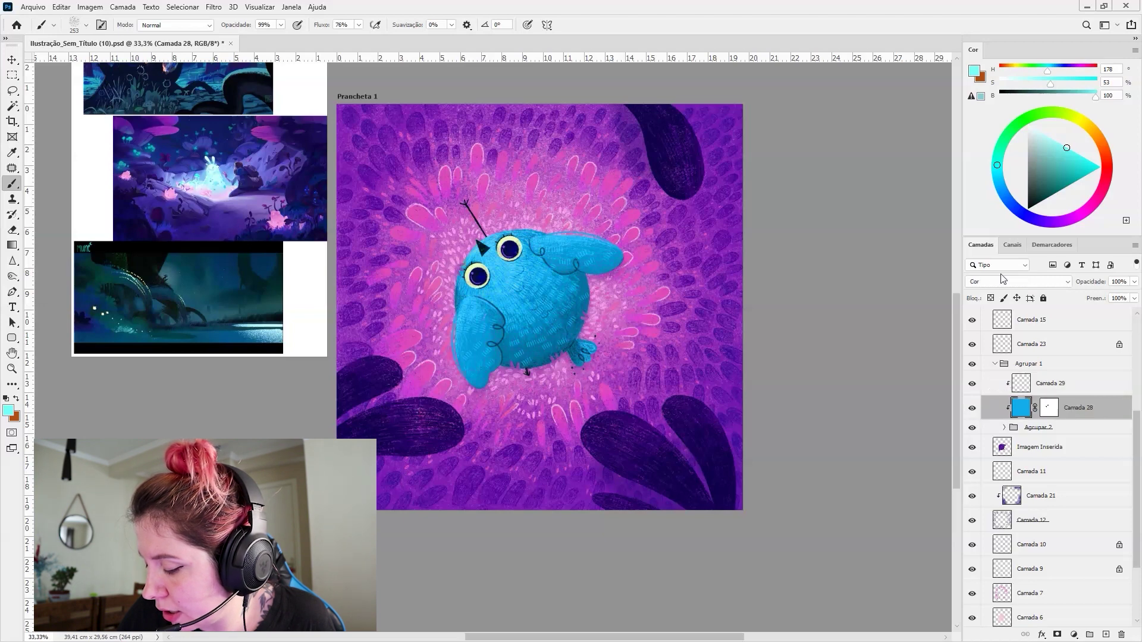
{"action": "left_click", "coordinate": [1013, 282]}
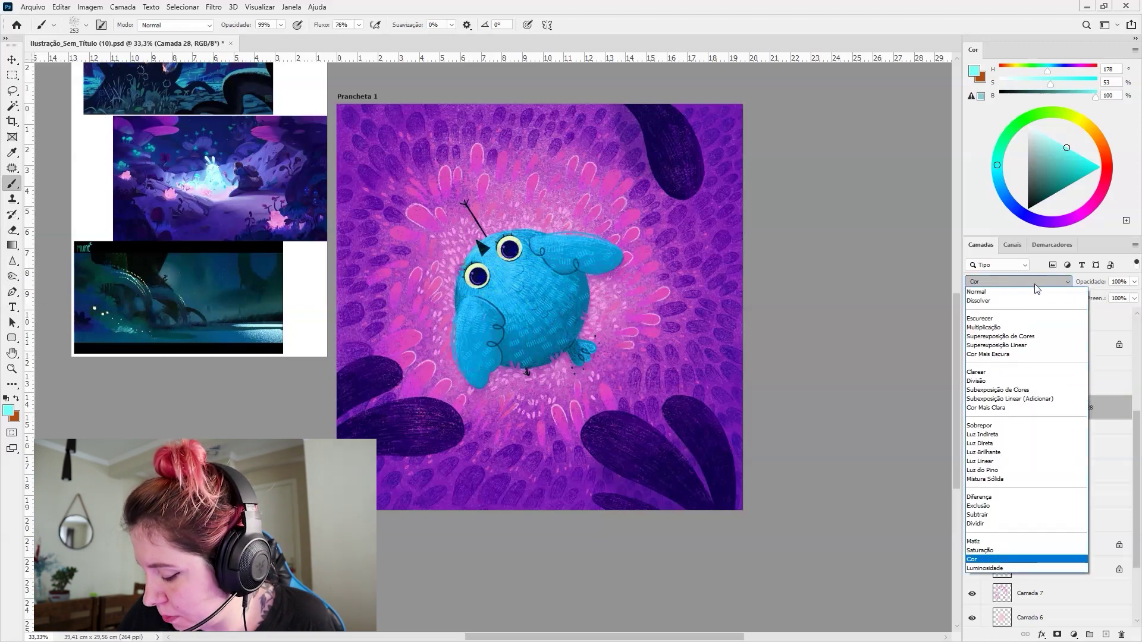
{"action": "left_click", "coordinate": [975, 559]}
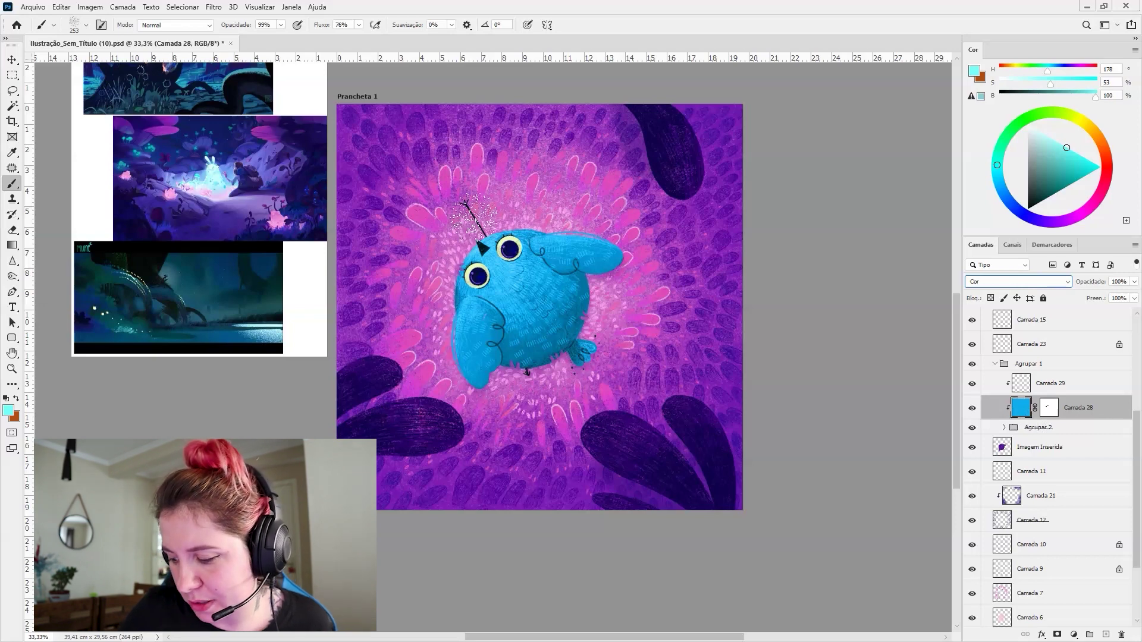
Select the blue layer's mask, view it on its own to inspect the masked eyes, and return to the artwork.
{"action": "left_click", "coordinate": [1047, 408]}
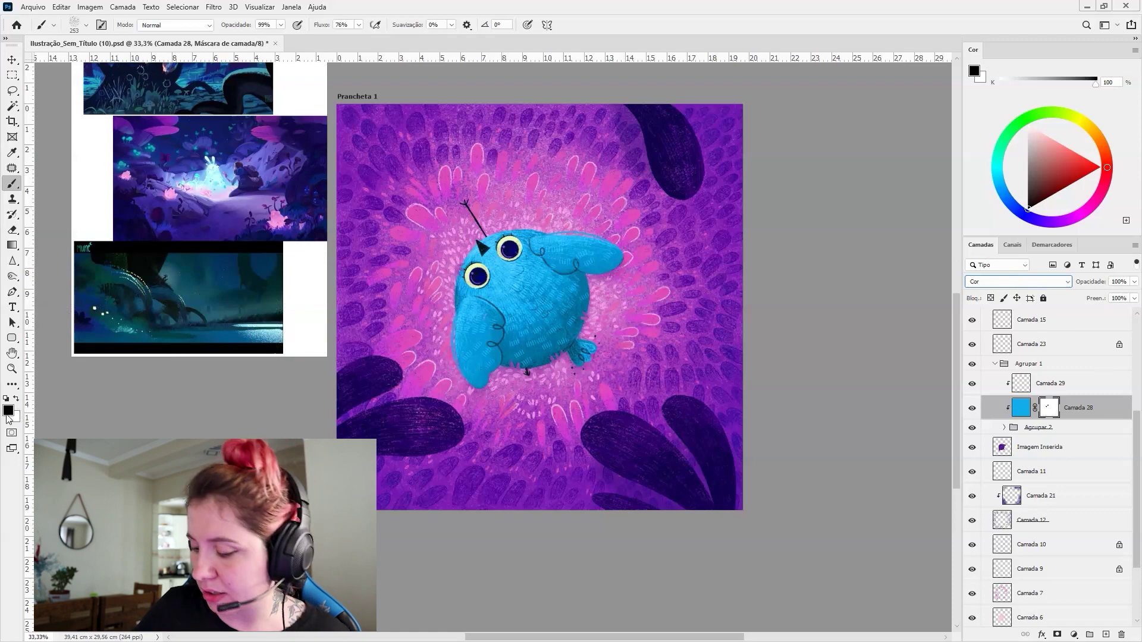
{"action": "left_click", "coordinate": [1047, 408], "text": "alt"}
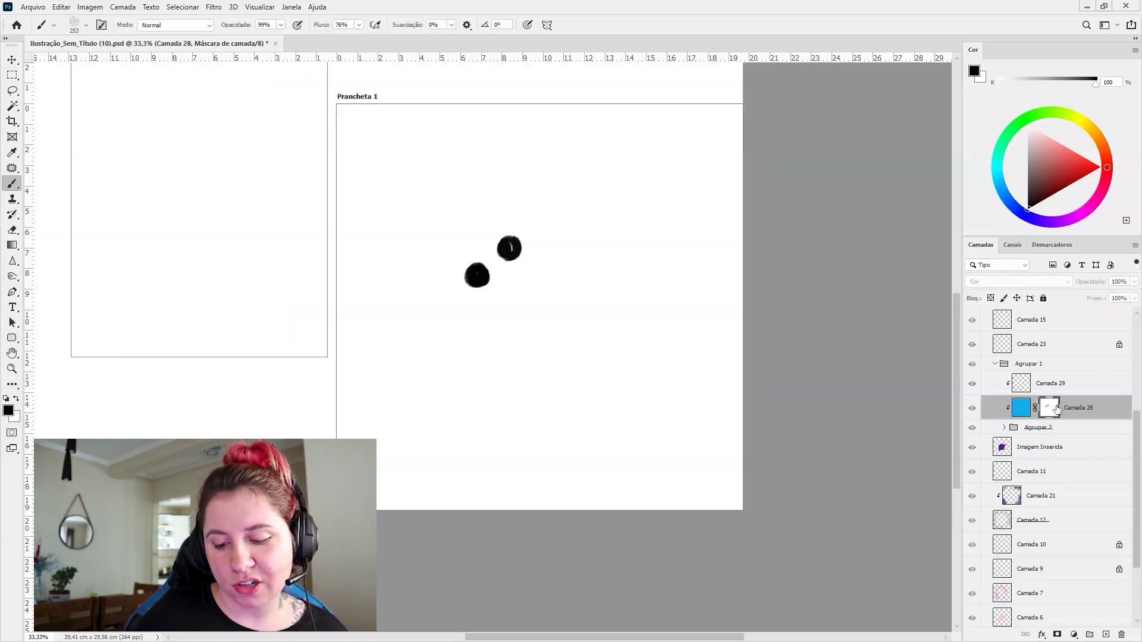
{"action": "left_click", "coordinate": [1055, 409], "text": "alt"}
{"action": "left_click", "coordinate": [1056, 407], "text": "alt"}
{"action": "left_click", "coordinate": [1056, 407], "text": "alt"}
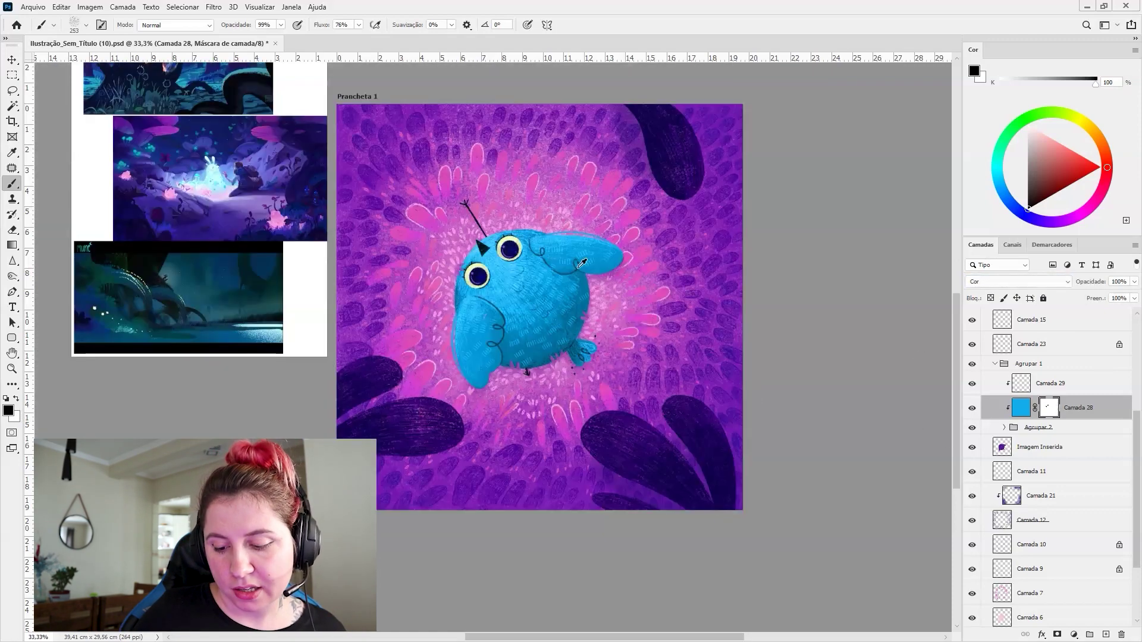
Paint black on the blue layer's mask over the bird's lower belly with the textured brush to reveal its original colours.
{"action": "scroll", "coordinate": [490, 263], "scroll_direction": "up", "scroll_amount": 8}
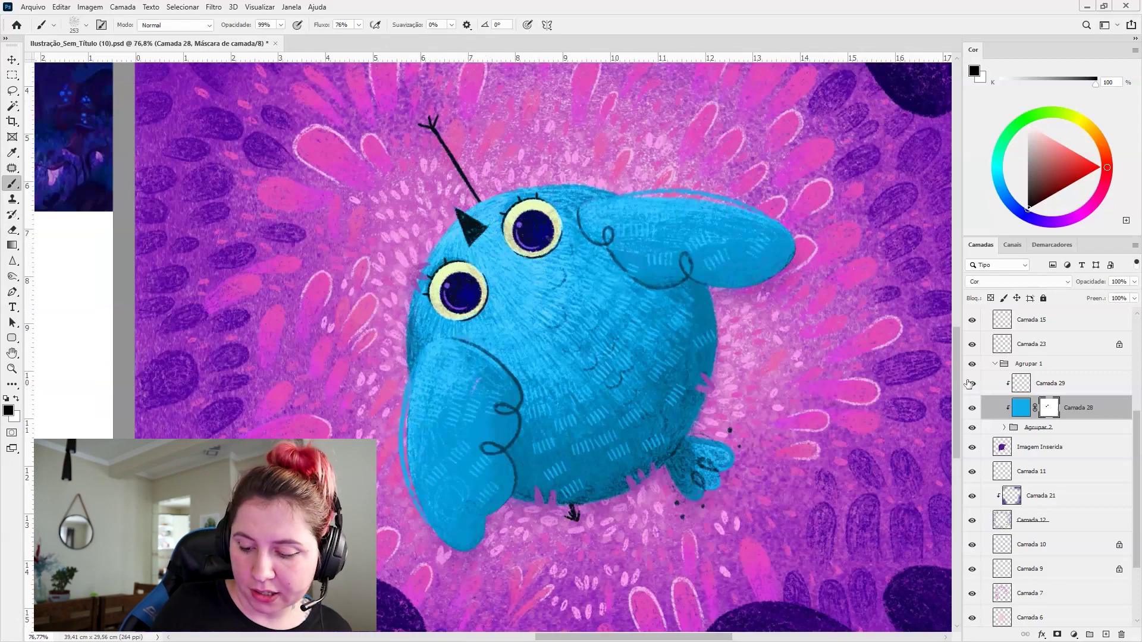
{"action": "mouse_move", "coordinate": [651, 363]}
{"action": "left_mouse_down"}
{"action": "mouse_move", "coordinate": [631, 408]}
{"action": "mouse_move", "coordinate": [647, 445]}
{"action": "mouse_move", "coordinate": [667, 457]}
{"action": "left_mouse_up"}
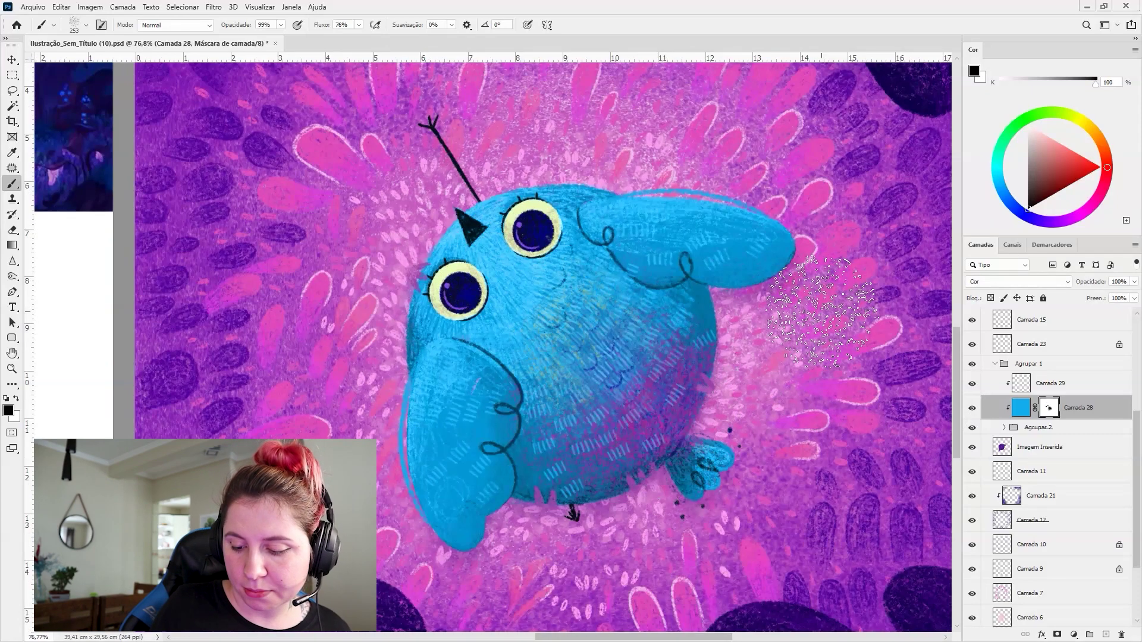
Choose a small hard brush from the presets, size it down to 17 px over the bird's eye, and check the blue Camada 28 layer's mask.
{"action": "right_click", "coordinate": [656, 313]}
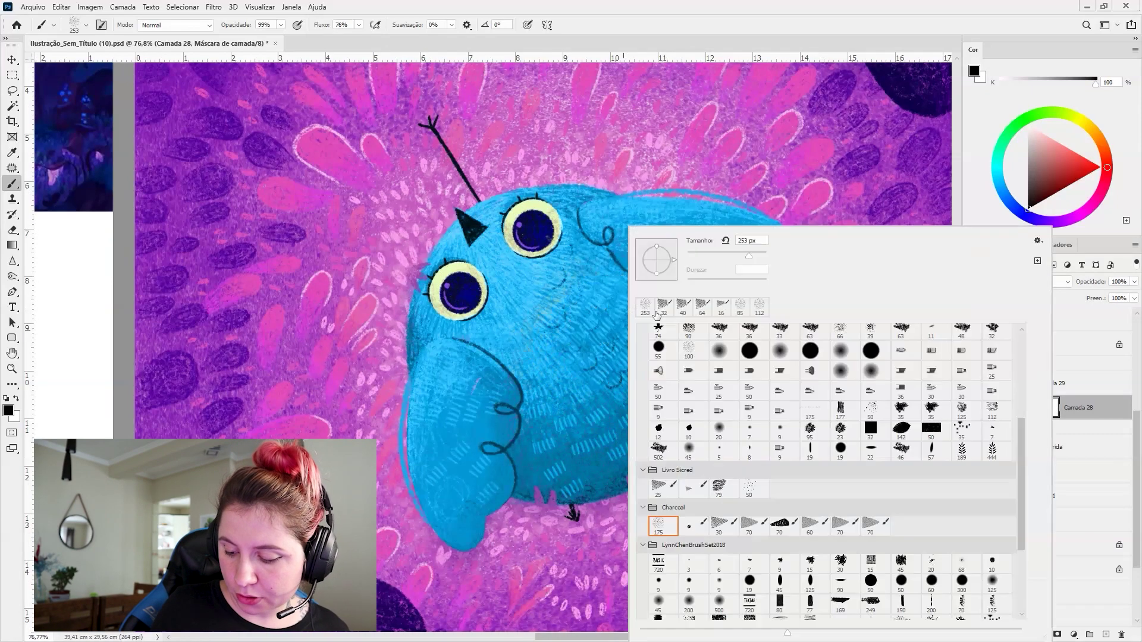
{"action": "left_click", "coordinate": [749, 452]}
{"action": "right_click", "coordinate": [536, 244], "text": "alt"}
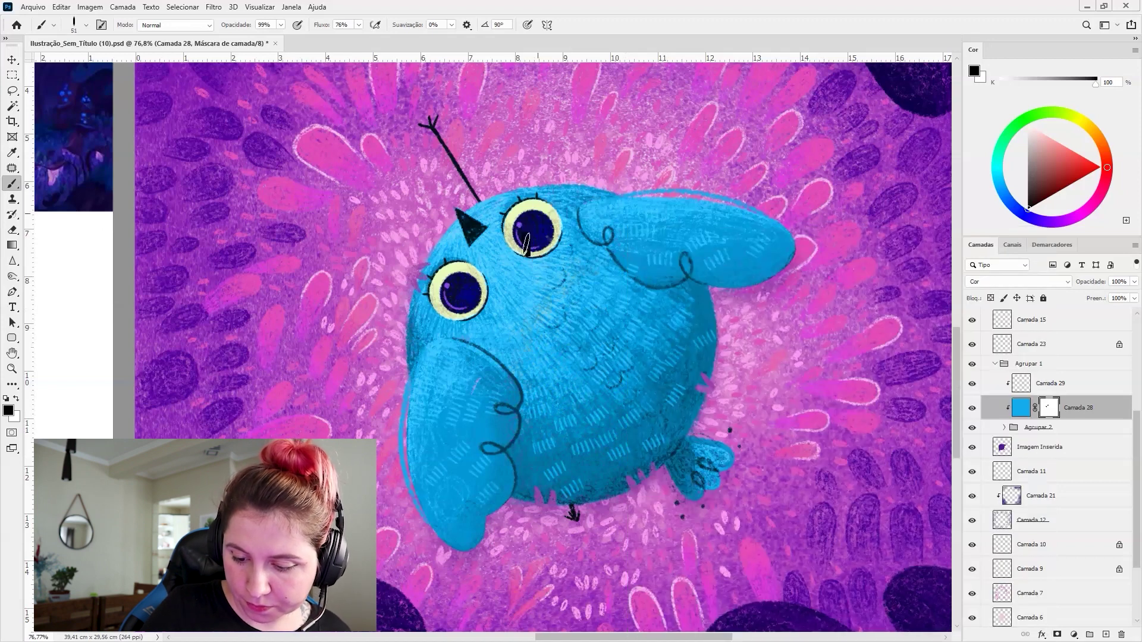
{"action": "right_click", "coordinate": [520, 223], "text": "alt"}
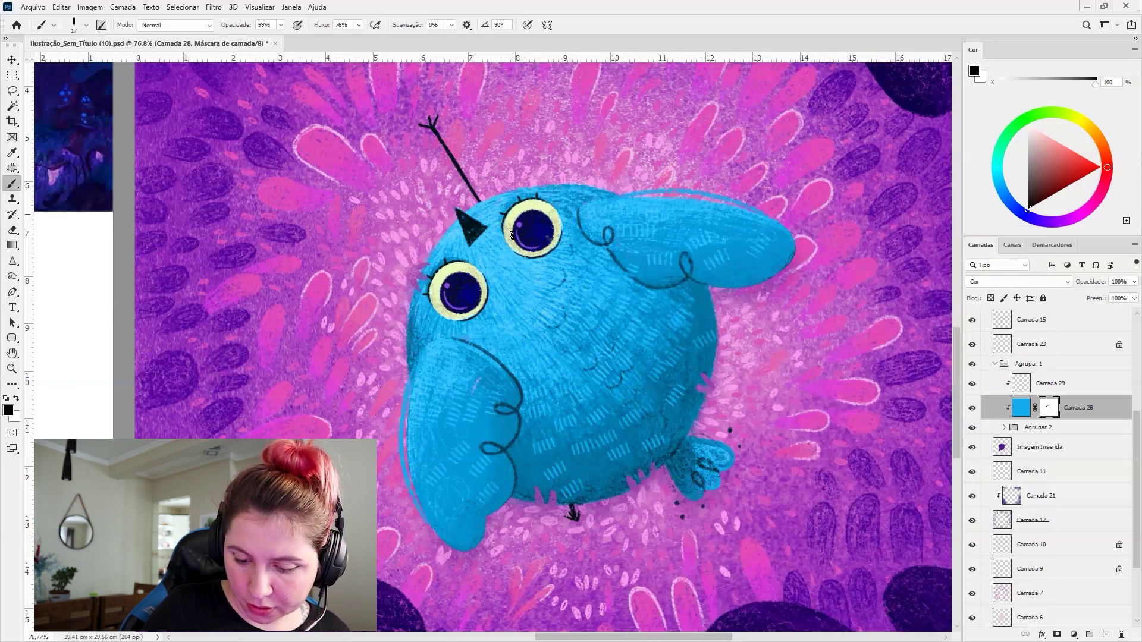
{"action": "left_click", "coordinate": [1043, 402], "text": "alt"}
{"action": "left_click", "coordinate": [1049, 408], "text": "alt"}
Select the clipped Camada 29 layer and choose the 175 px textured brush from the Charcoal set.
{"action": "key", "text": "ctrl+minus"}
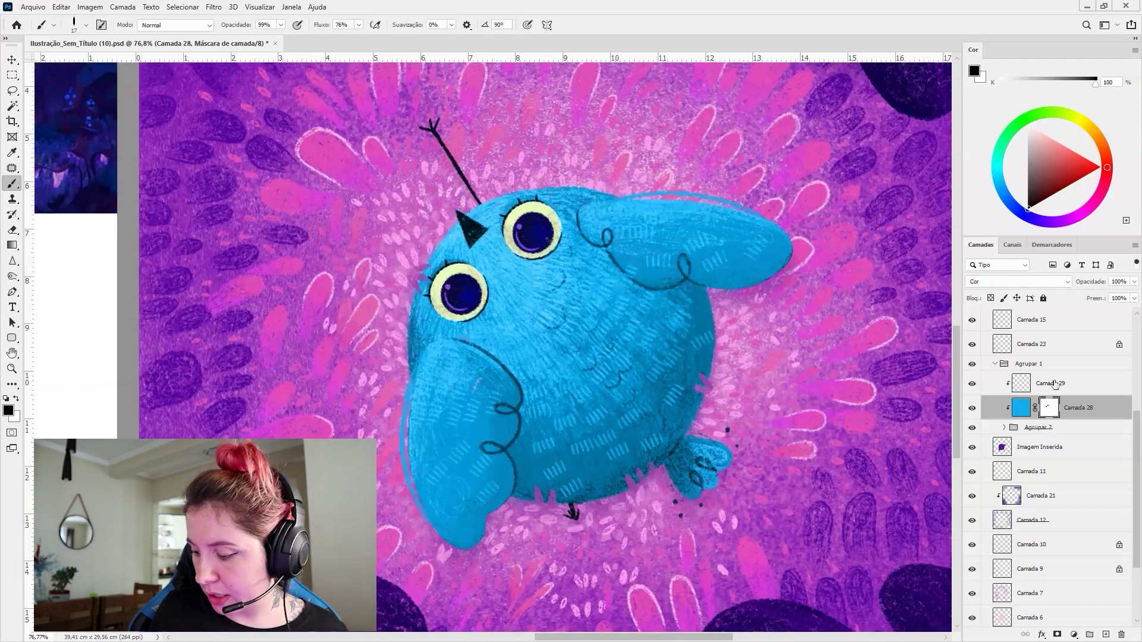
{"action": "key", "text": "ctrl+minus"}
{"action": "left_click", "coordinate": [1055, 383]}
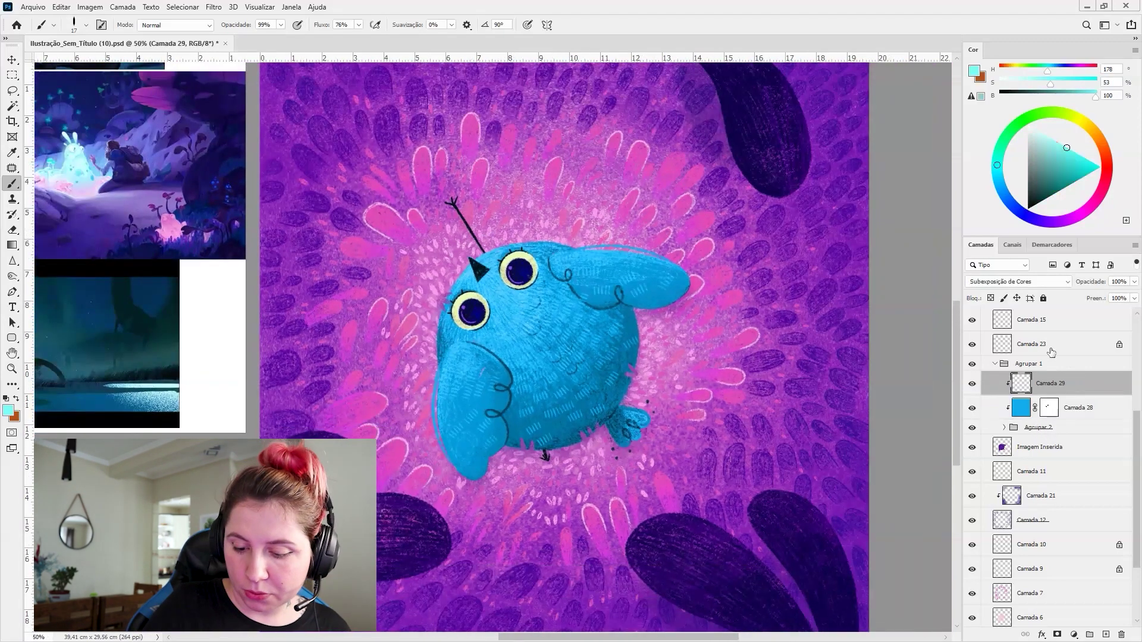
{"action": "right_click", "coordinate": [534, 272]}
{"action": "left_click", "coordinate": [553, 526]}
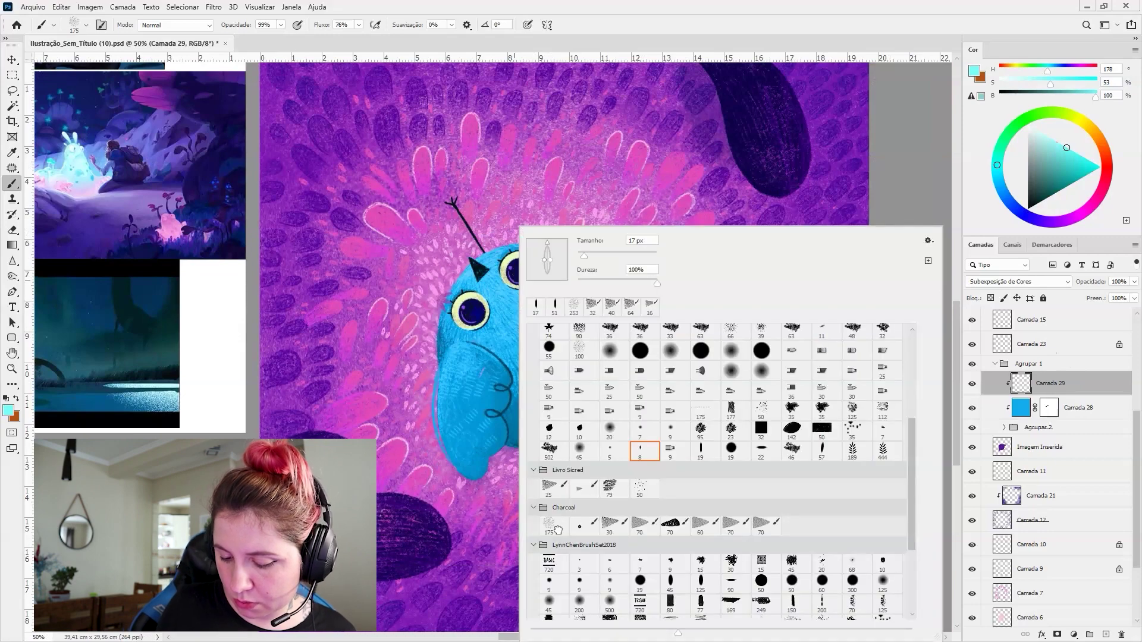
{"action": "scroll", "coordinate": [911, 488], "scroll_direction": "down", "scroll_amount": 3}
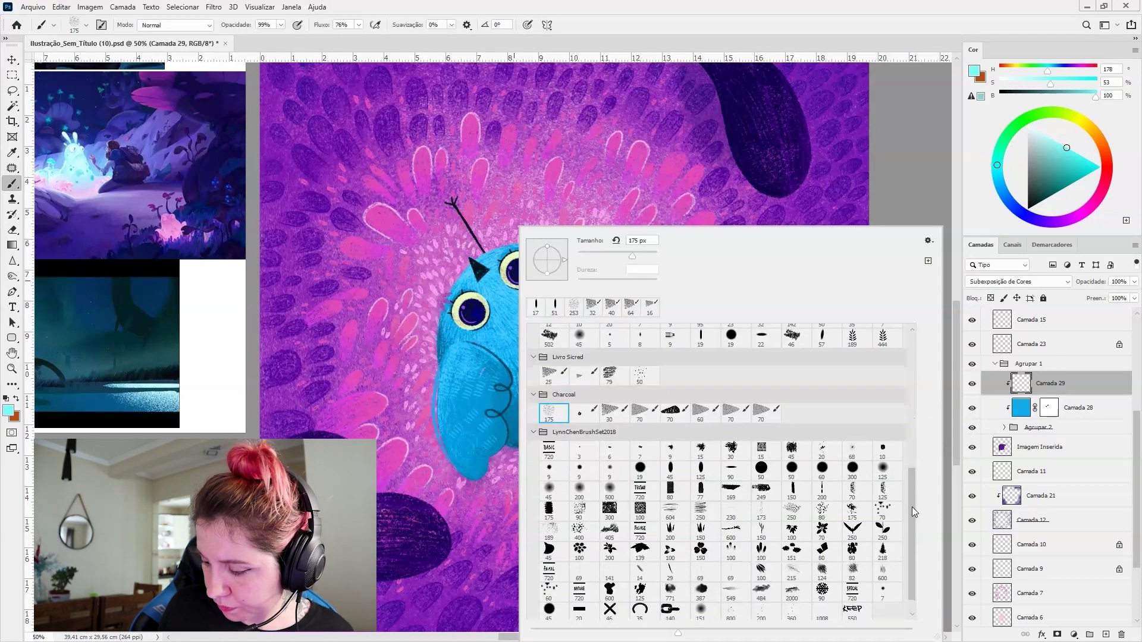
Load Camada 28's mask as a selection, try a light cyan stroke on the bird's face, and undo it.
{"action": "left_click", "coordinate": [1051, 409], "text": "ctrl"}
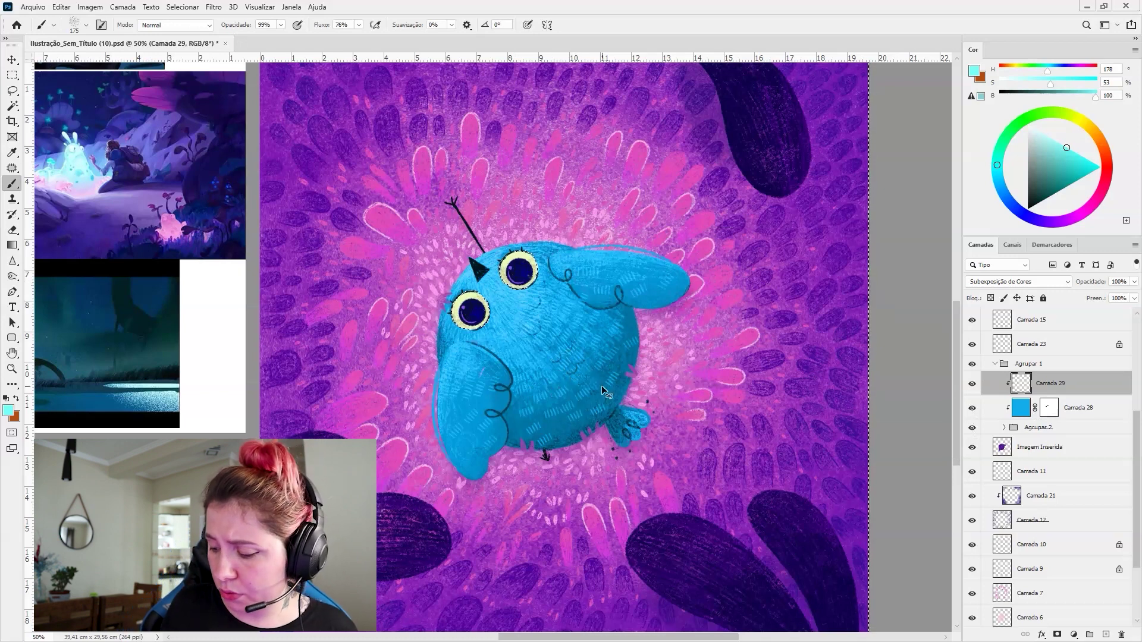
{"action": "key", "text": "ctrl+d"}
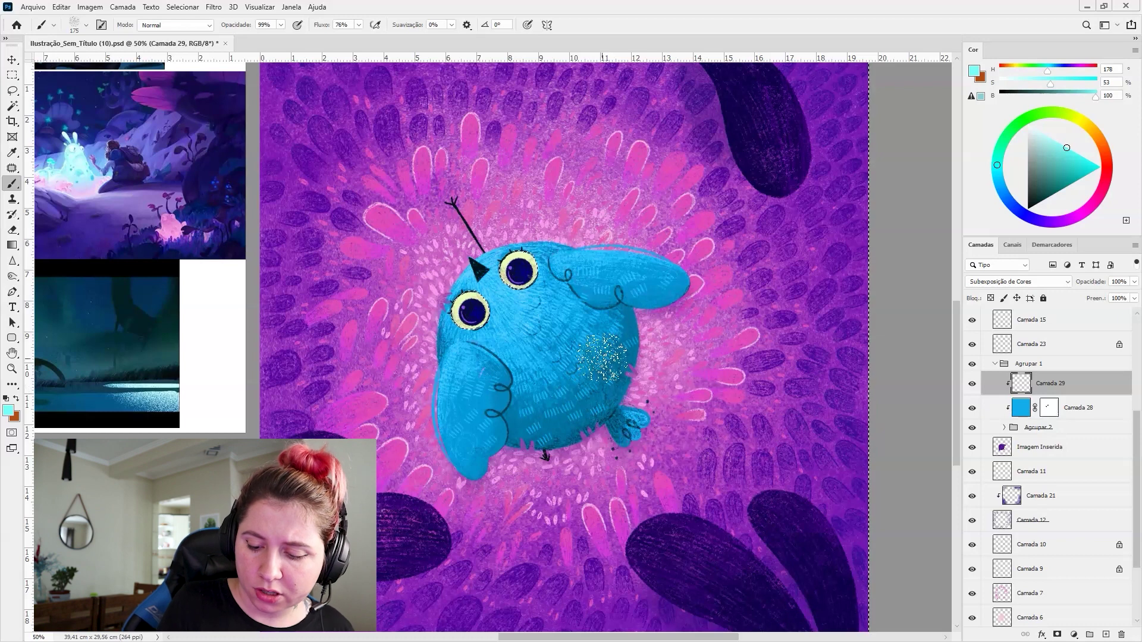
{"action": "mouse_move", "coordinate": [515, 305]}
{"action": "left_mouse_down"}
{"action": "mouse_move", "coordinate": [526, 327]}
{"action": "mouse_move", "coordinate": [552, 330]}
{"action": "left_mouse_up"}
{"action": "key", "text": "ctrl+z"}
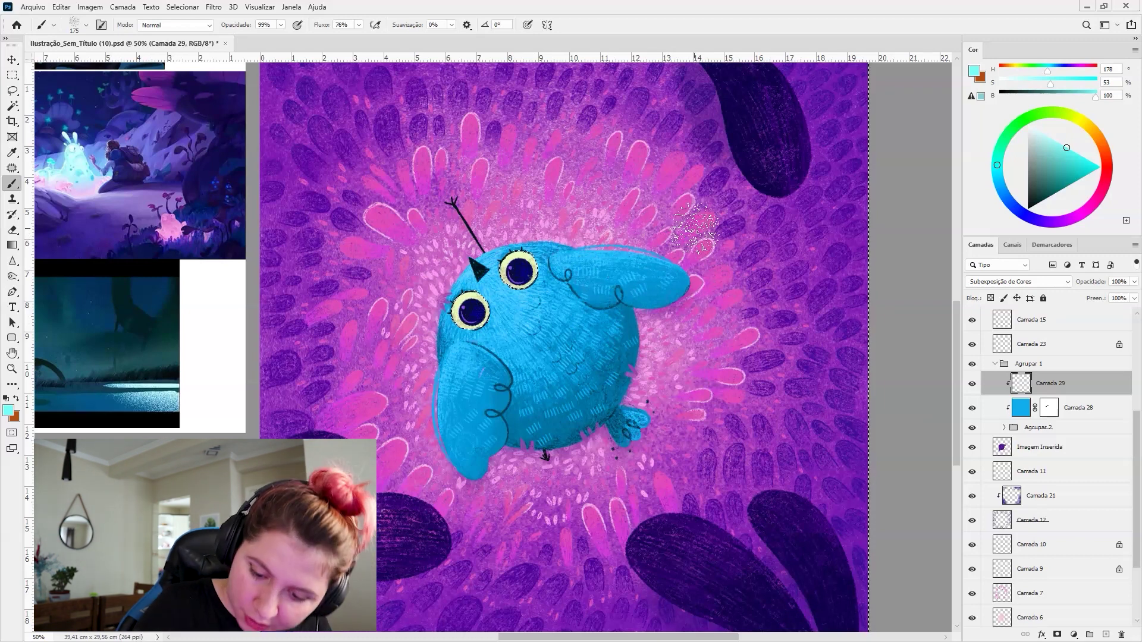
Subtract the bird's beak and the thin leg above it from the selection with the Lasso tool.
{"action": "key", "text": "l"}
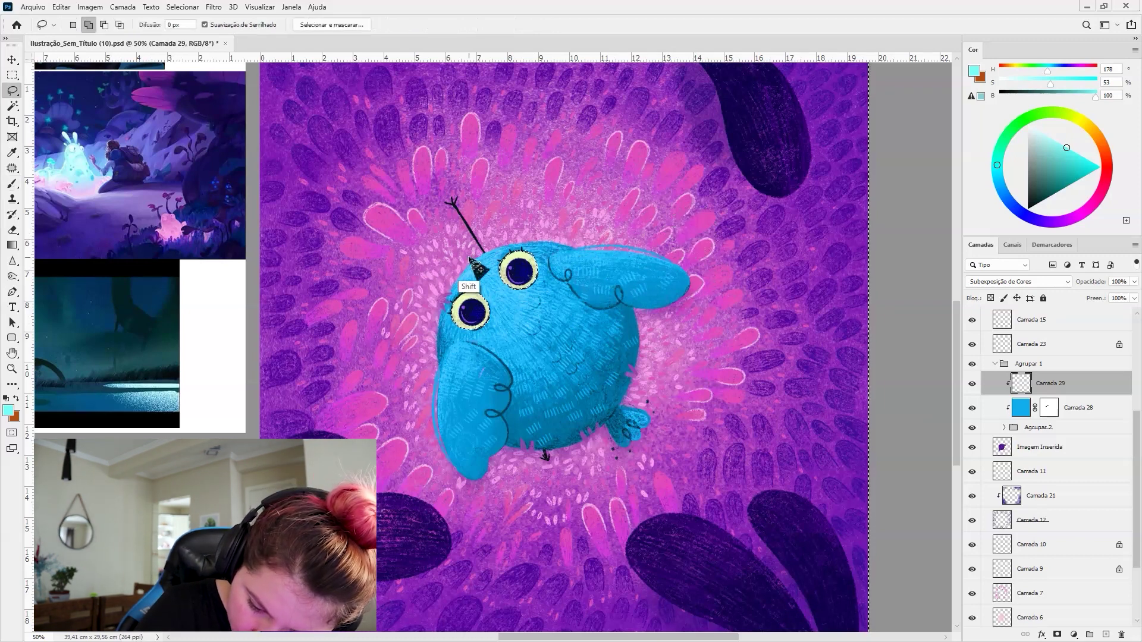
{"action": "left_click_drag", "start_coordinate": [469, 258], "coordinate": [479, 267], "text": "shift"}
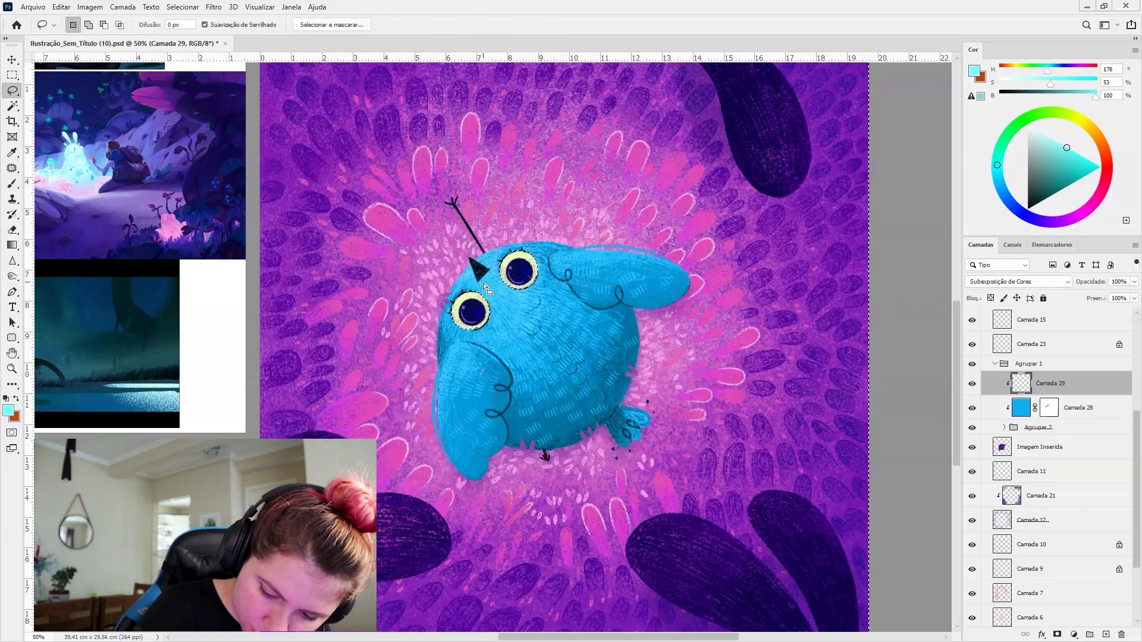
{"action": "key", "text": "alt"}
{"action": "mouse_move", "coordinate": [478, 281]}
{"action": "left_mouse_down", "text": "alt"}
{"action": "mouse_move", "coordinate": [469, 258]}
{"action": "mouse_move", "coordinate": [487, 273]}
{"action": "left_mouse_up", "text": "alt"}
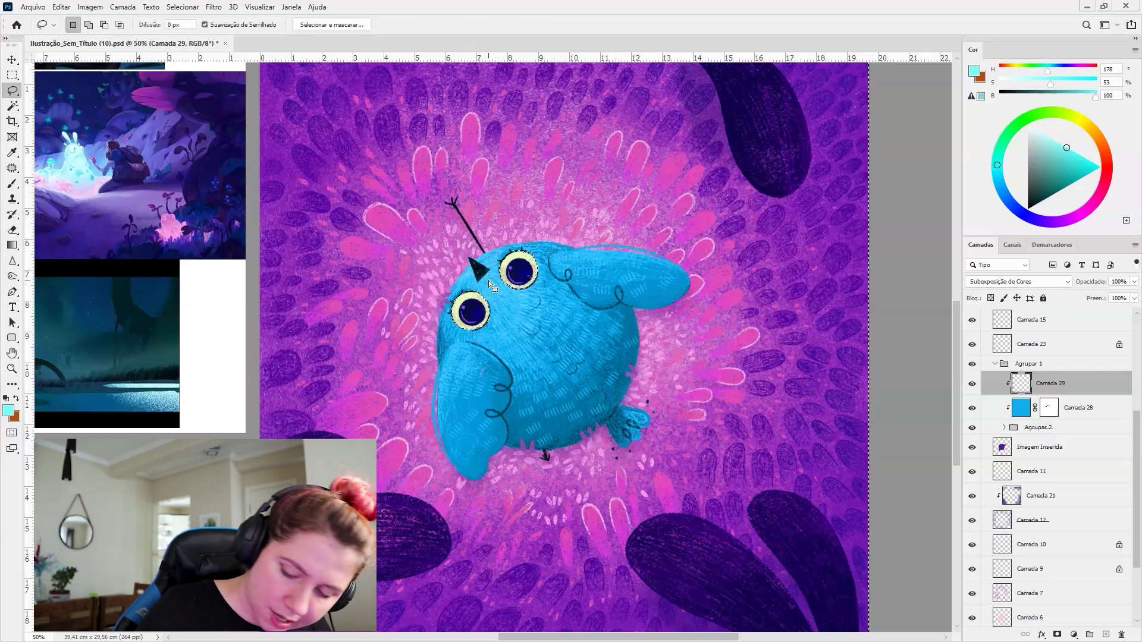
{"action": "key", "text": "alt"}
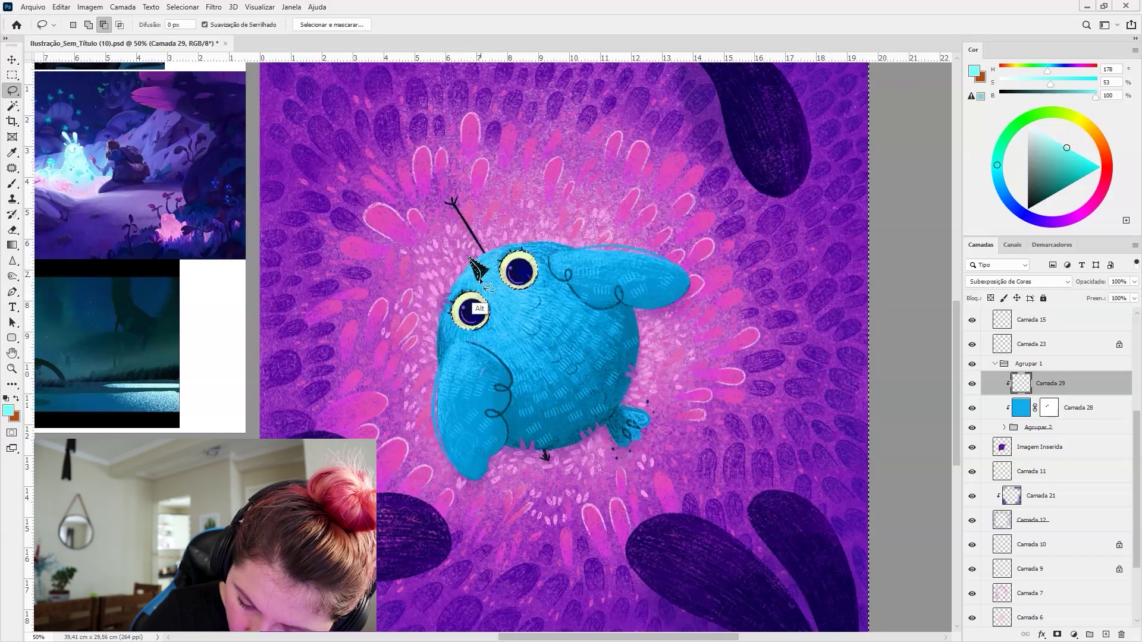
{"action": "mouse_move", "coordinate": [477, 281]}
{"action": "left_mouse_down"}
{"action": "mouse_move", "coordinate": [439, 221]}
{"action": "mouse_move", "coordinate": [488, 240]}
{"action": "mouse_move", "coordinate": [486, 262]}
{"action": "left_mouse_up"}
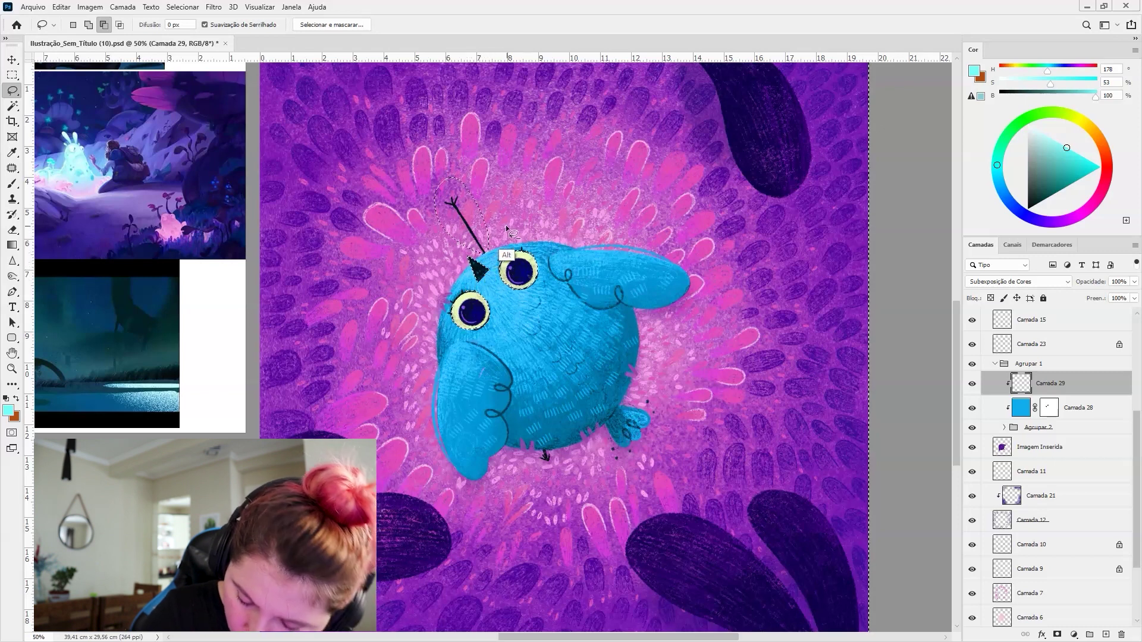
Paint a light cyan glow over the bird's face on Camada 29 with the textured brush, set the layer's opacity to 65%, and deselect.
{"action": "key", "text": "b"}
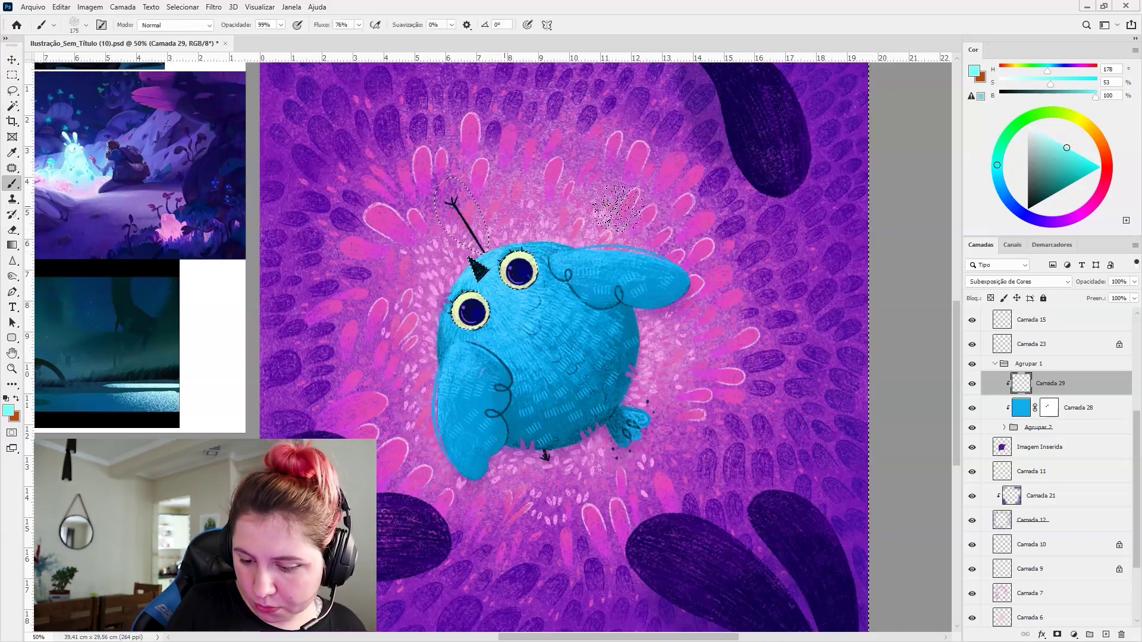
{"action": "key", "text": "ctrl+z"}
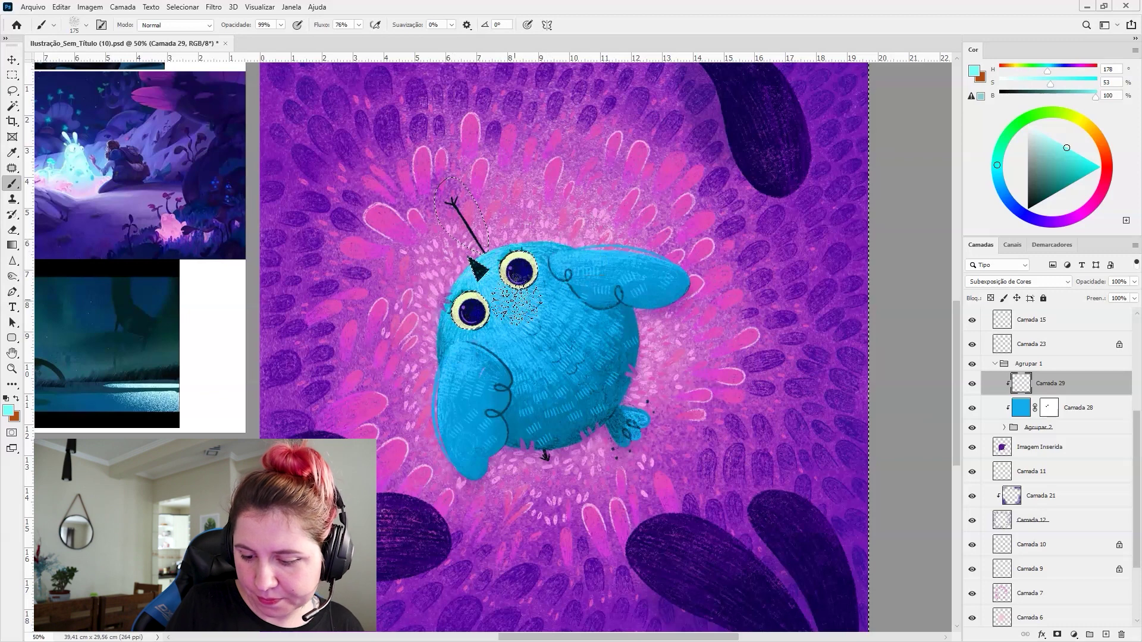
{"action": "left_click_drag", "start_coordinate": [481, 300], "coordinate": [523, 303]}
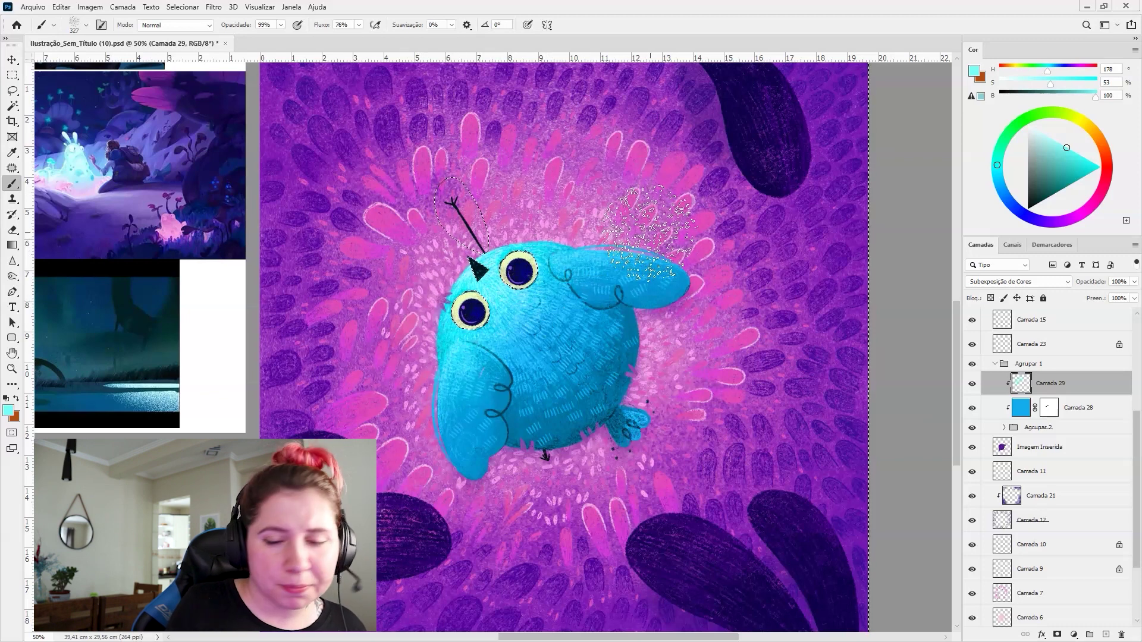
{"action": "left_click", "coordinate": [1134, 282]}
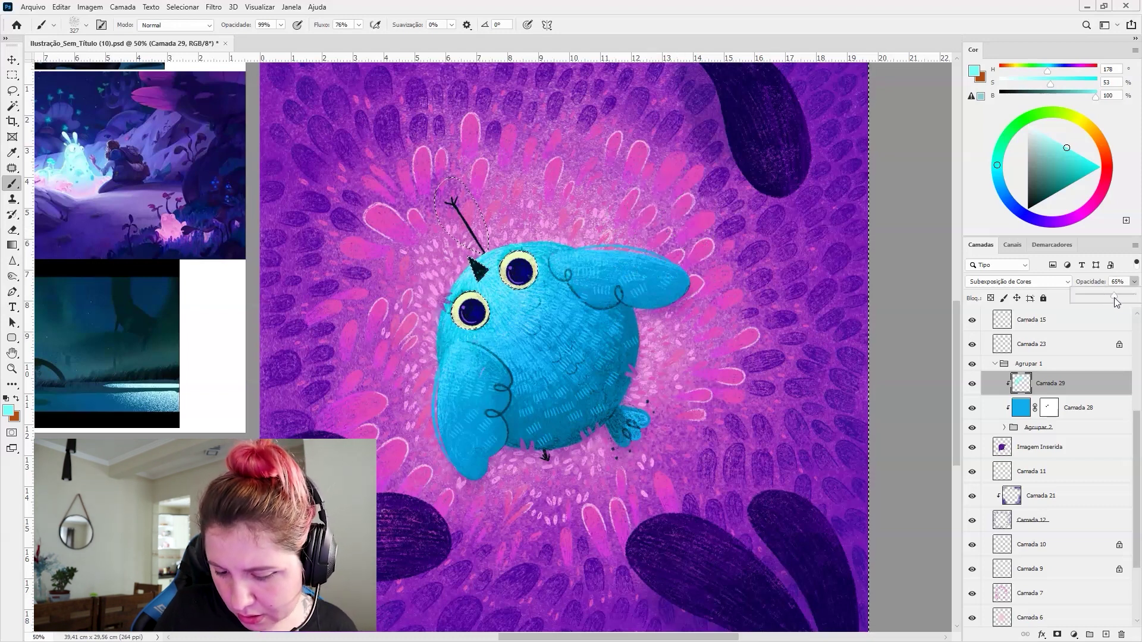
{"action": "key", "text": "ctrl+d"}
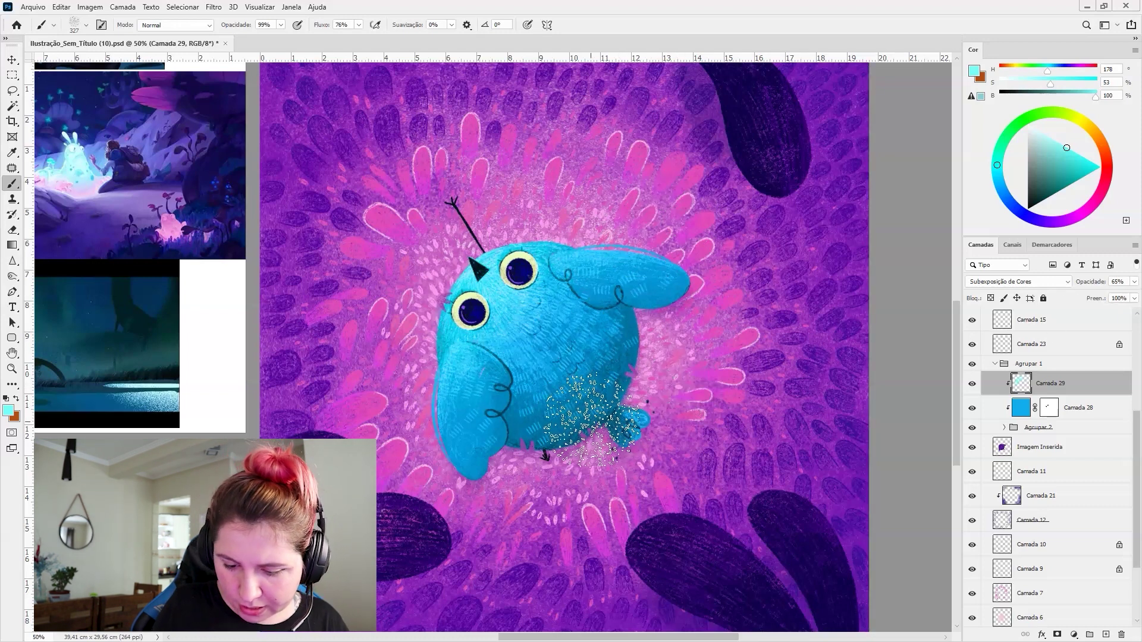
Erase stray cyan glow around the bird's eyes and eyelashes on Camada 29 with a fine eraser, rotating the canvas as needed.
{"action": "key", "text": "r"}
{"action": "left_click_drag", "start_coordinate": [592, 420], "coordinate": [773, 293]}
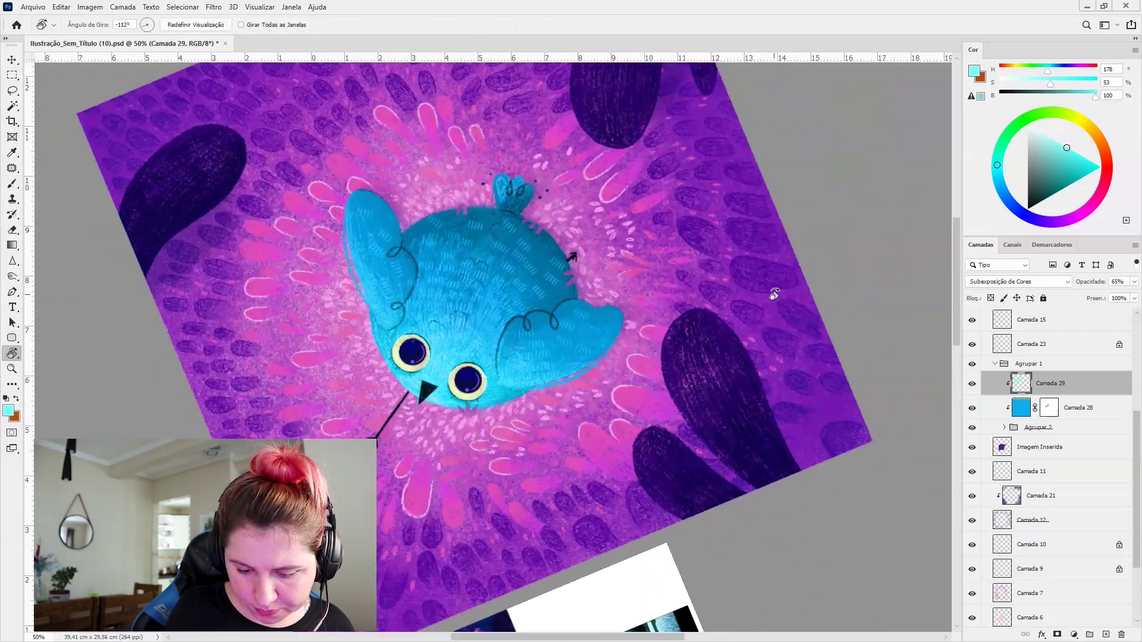
{"action": "key", "text": "ctrl+1"}
{"action": "key", "text": "e"}
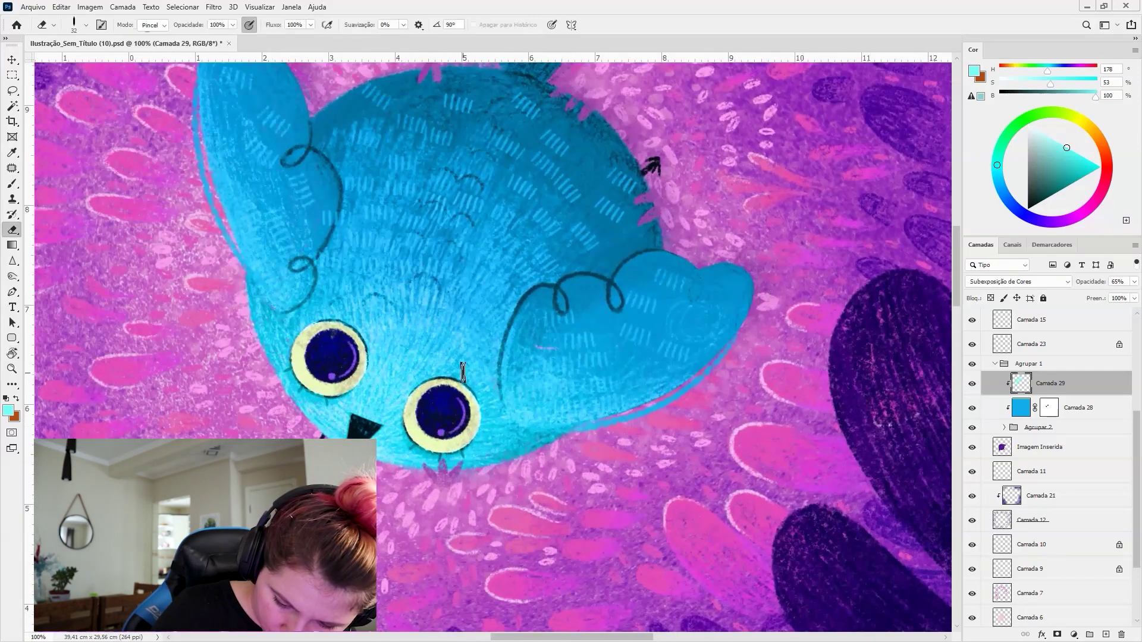
{"action": "left_click_drag", "start_coordinate": [462, 395], "coordinate": [454, 383]}
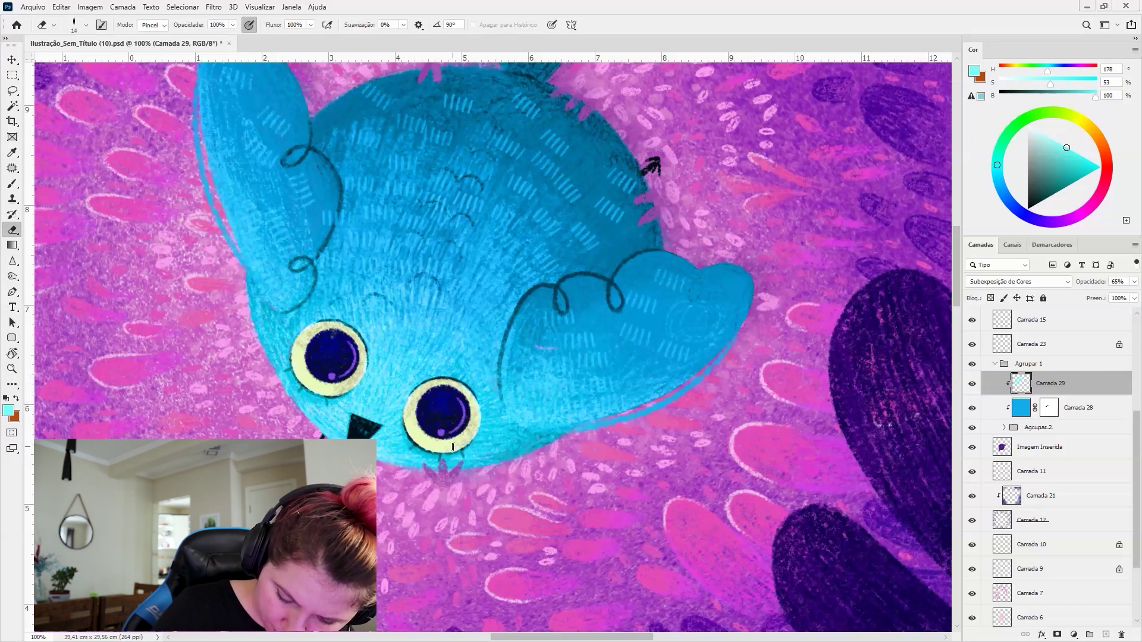
{"action": "key", "text": "r"}
{"action": "mouse_move", "coordinate": [453, 446]}
{"action": "left_mouse_down"}
{"action": "mouse_move", "coordinate": [410, 304]}
{"action": "mouse_move", "coordinate": [444, 469]}
{"action": "mouse_move", "coordinate": [563, 441]}
{"action": "mouse_move", "coordinate": [610, 364]}
{"action": "mouse_move", "coordinate": [597, 444]}
{"action": "left_mouse_up"}
{"action": "key", "text": "e"}
{"action": "key", "text": "r"}
{"action": "key", "text": "e"}
{"action": "key", "text": "r"}
{"action": "key", "text": "e"}
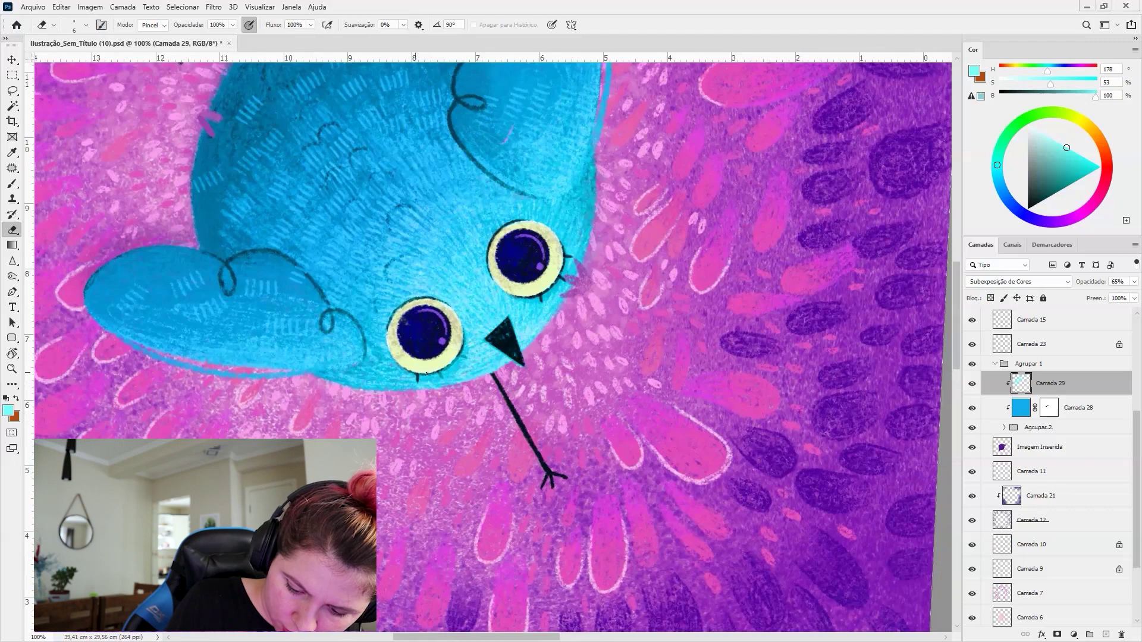